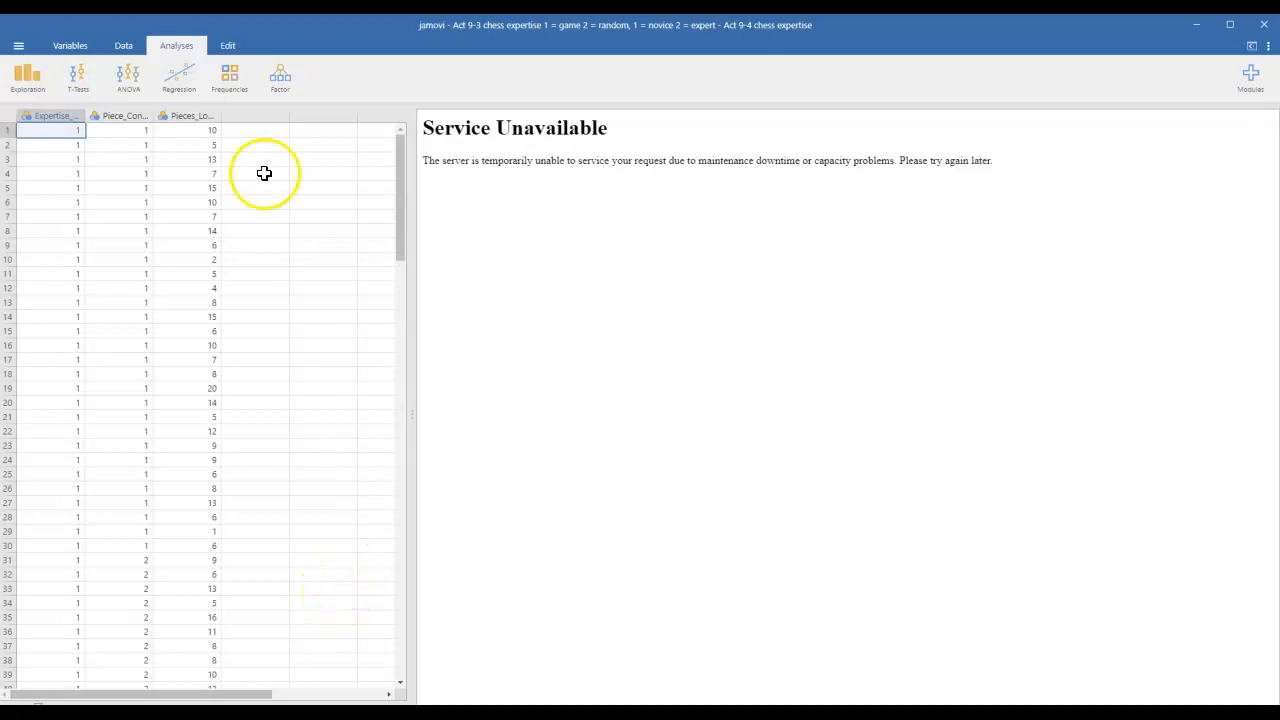
Widen the Expertise_Level, Piece_Configuration and Pieces_Located_Correctly columns so their full names fit.
left_click_drag(84, 109, 115, 109)
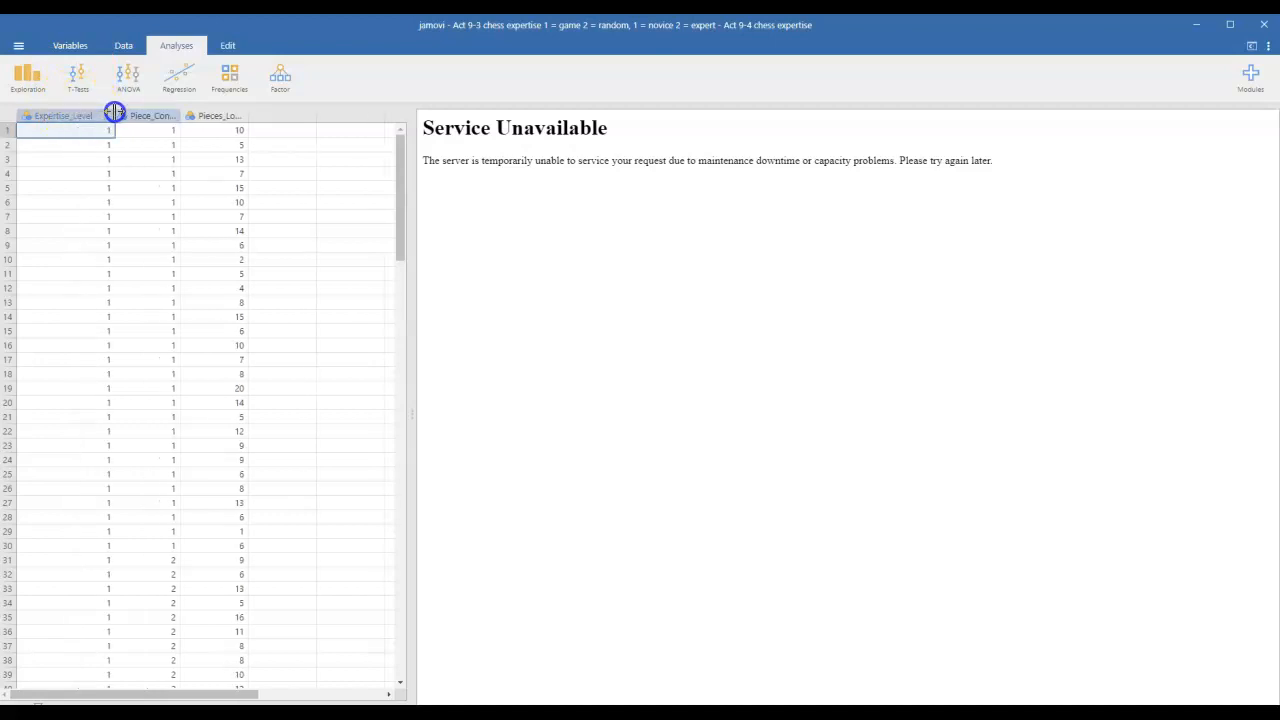
left_click(171, 116)
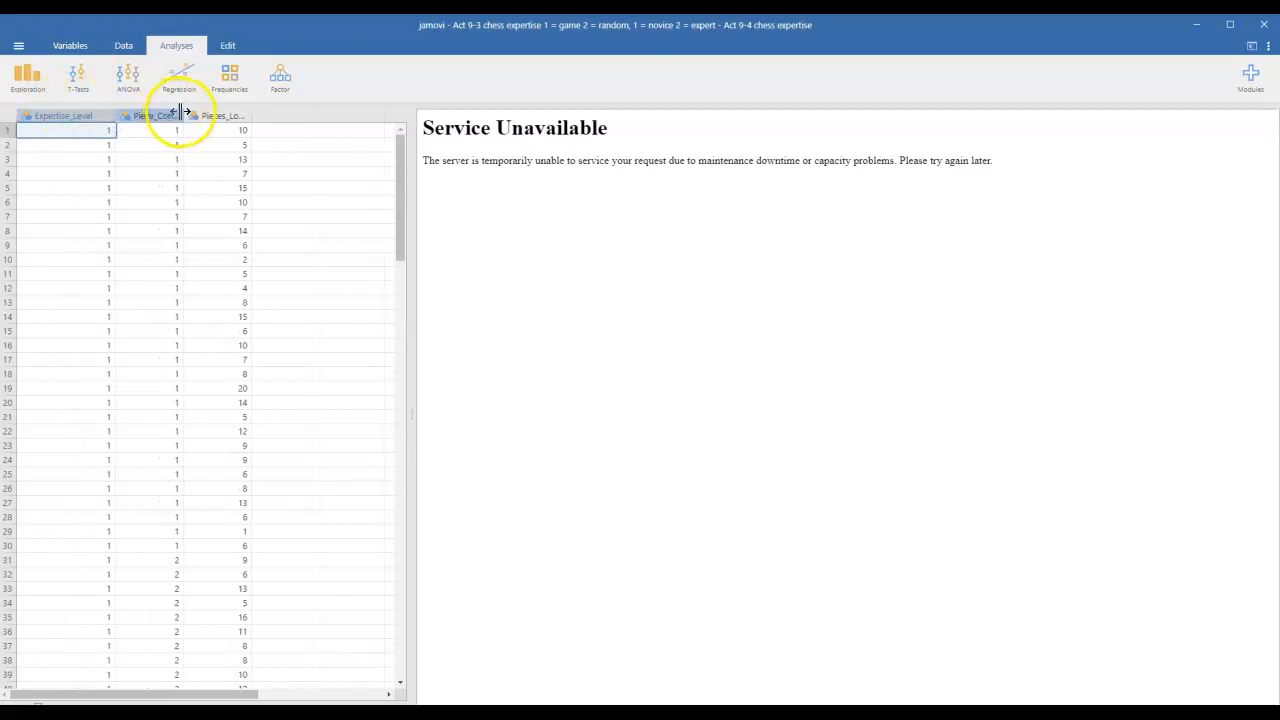
left_click_drag(182, 112, 226, 114)
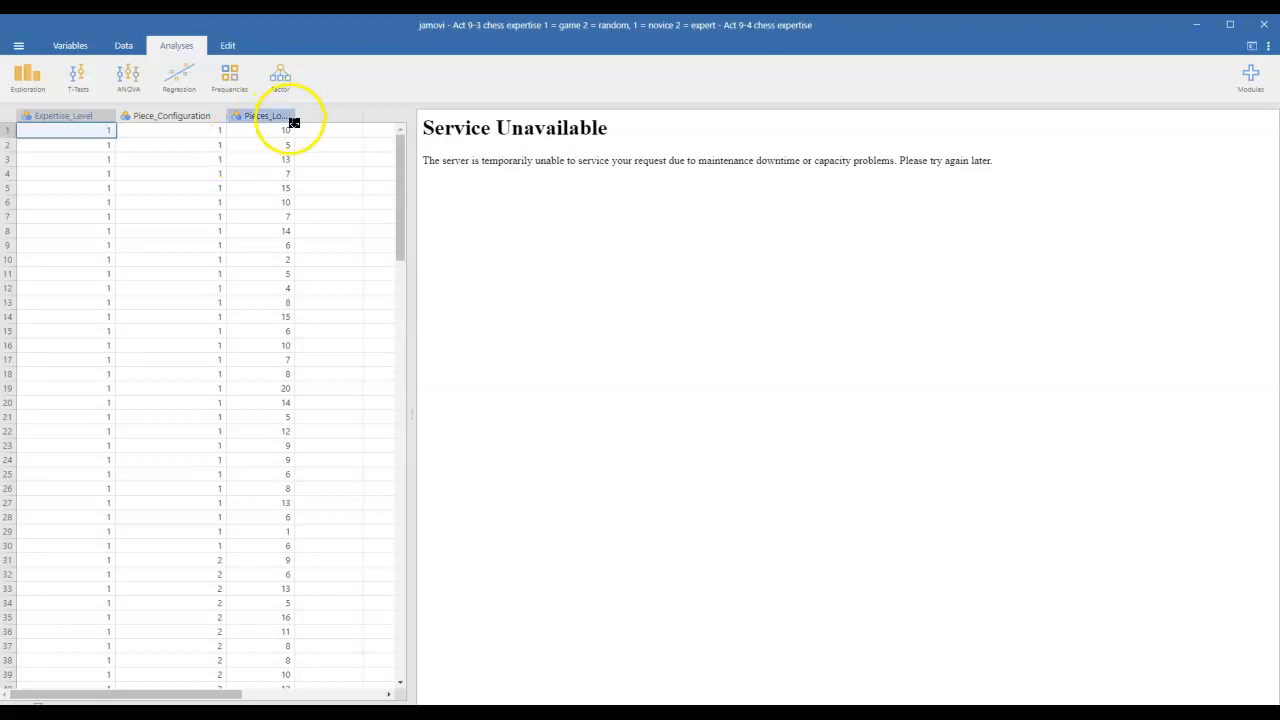
left_click_drag(296, 116, 357, 115)
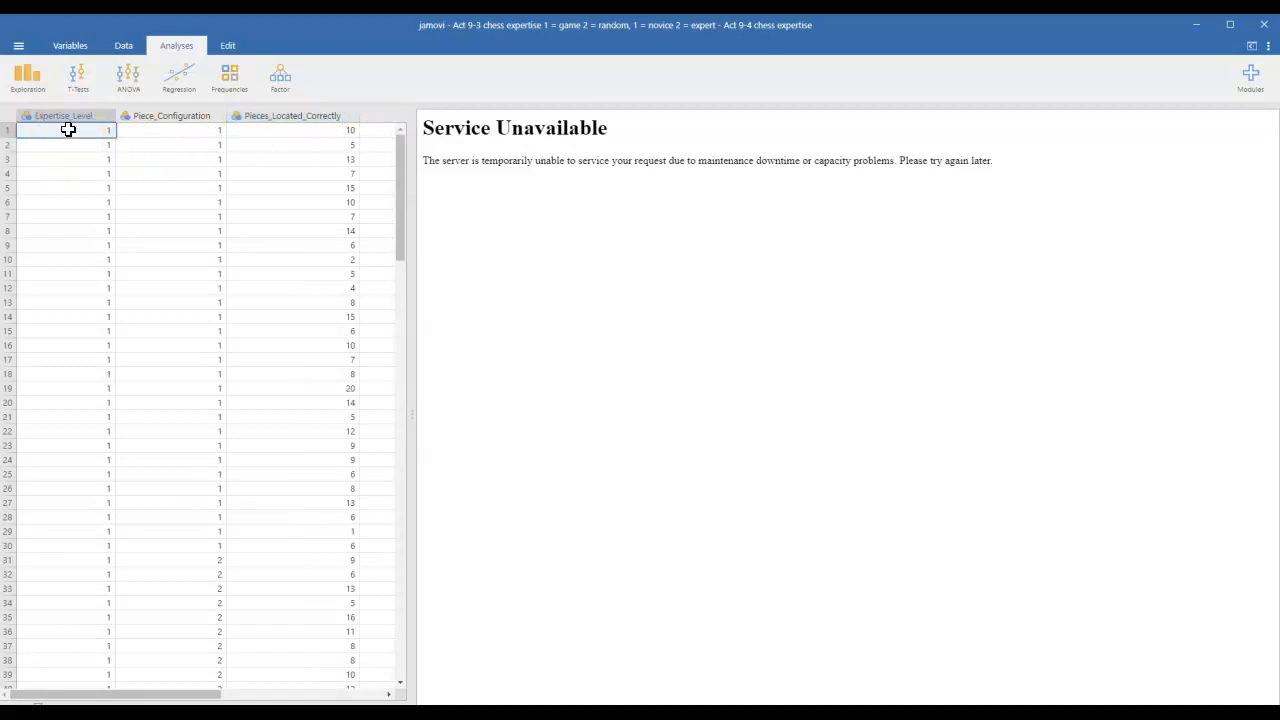
Label the Expertise_Level variable's levels: 1 as novice and 2 as expert.
double_click(62, 117)
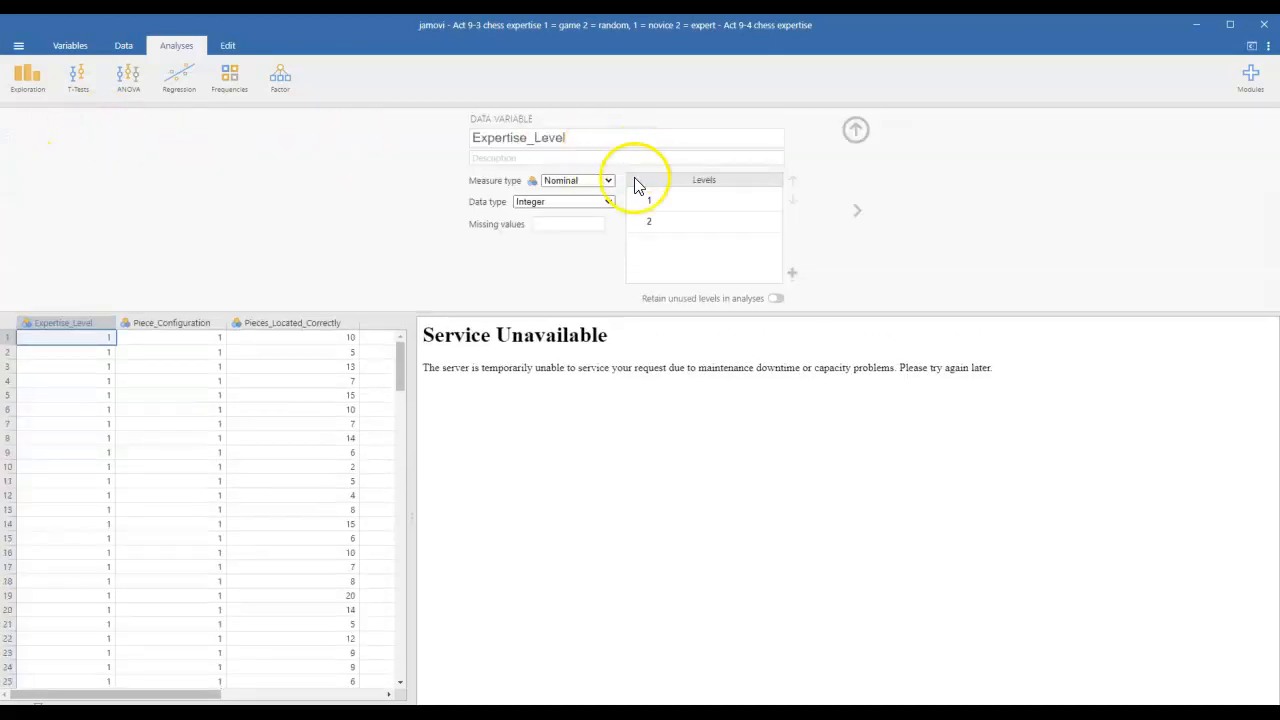
left_click(656, 200)
type("novice")
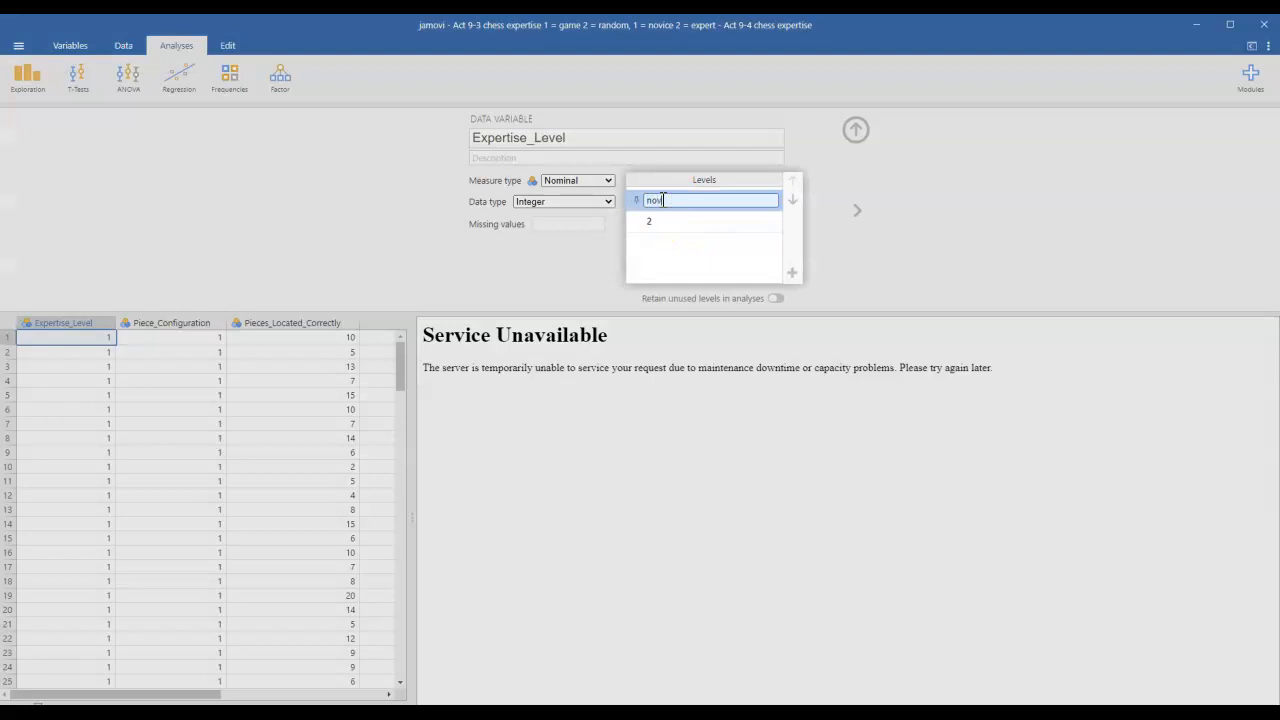
left_click(649, 222)
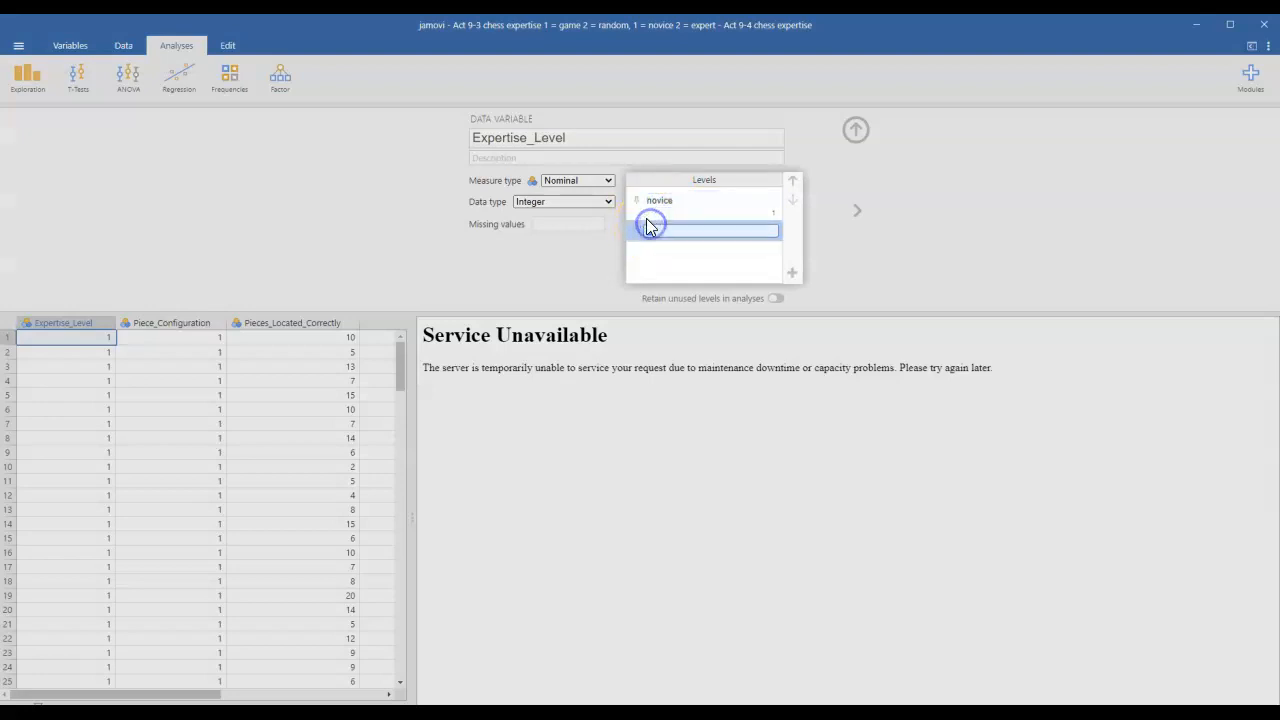
type("expert")
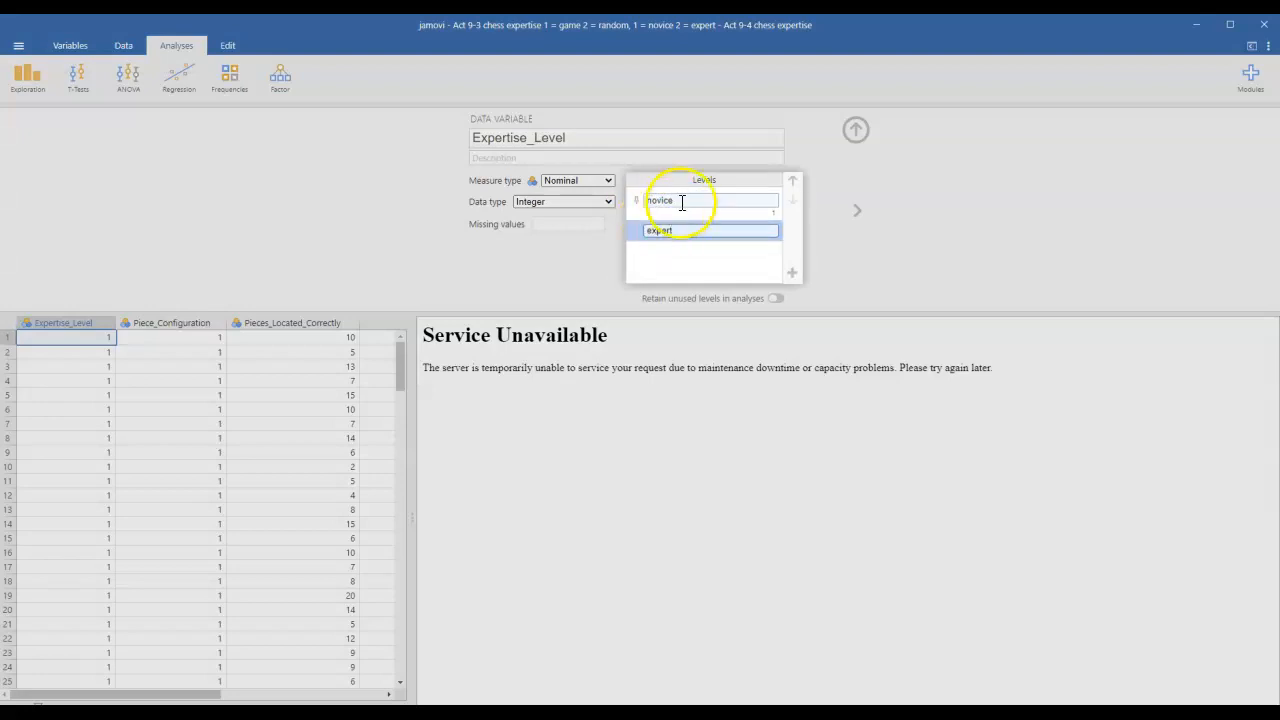
left_click(680, 200)
left_click(856, 130)
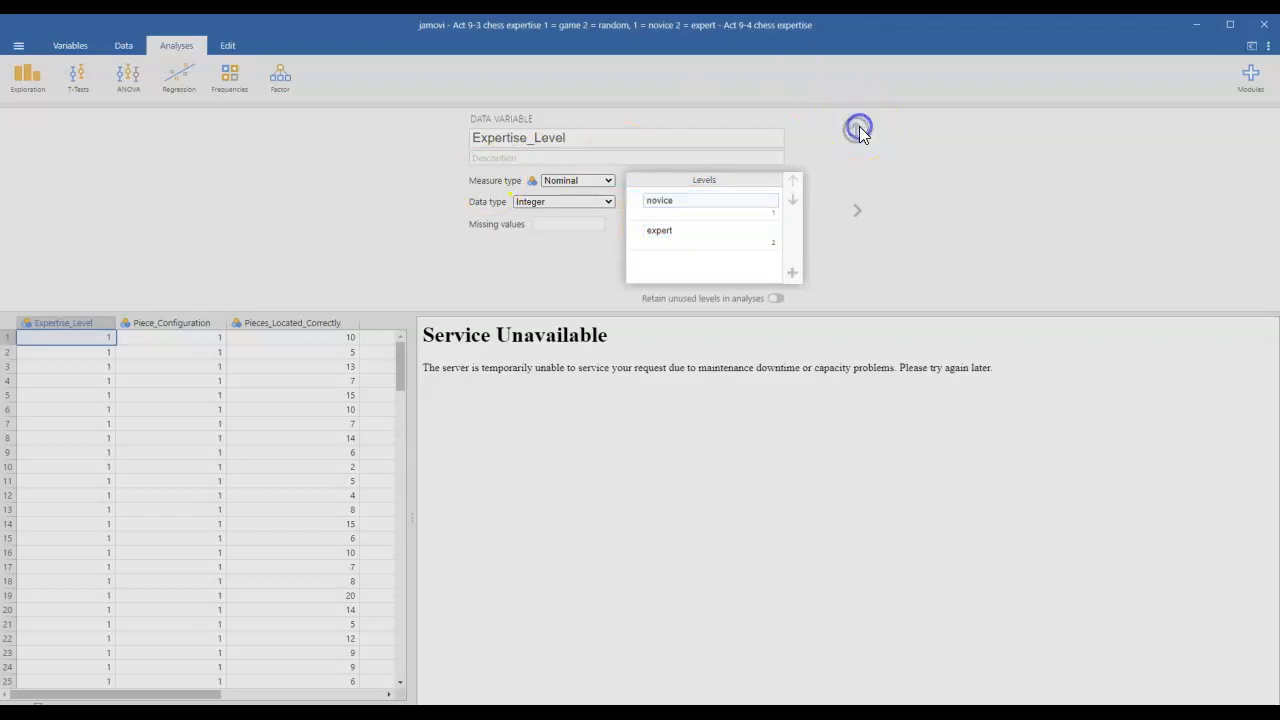
Label the Piece_Configuration variable's levels, 1 as game and 2 as random, and close the variable setup.
left_click(163, 324)
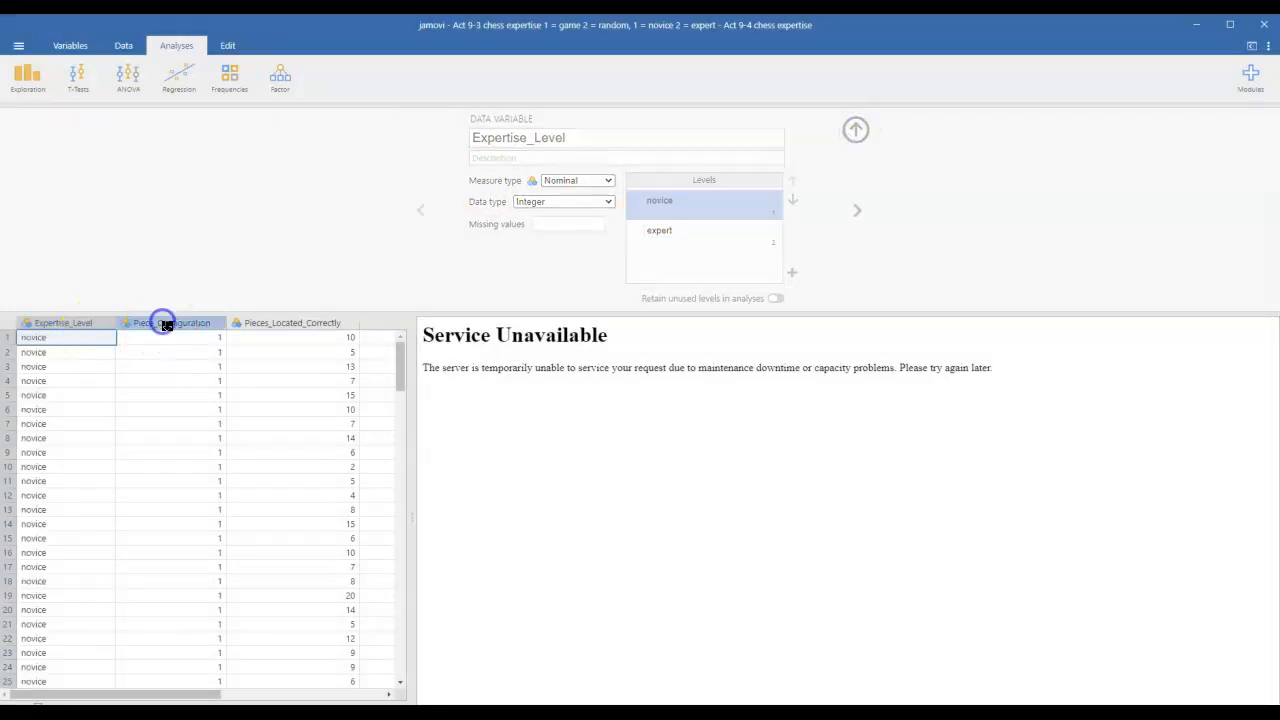
left_click(680, 219)
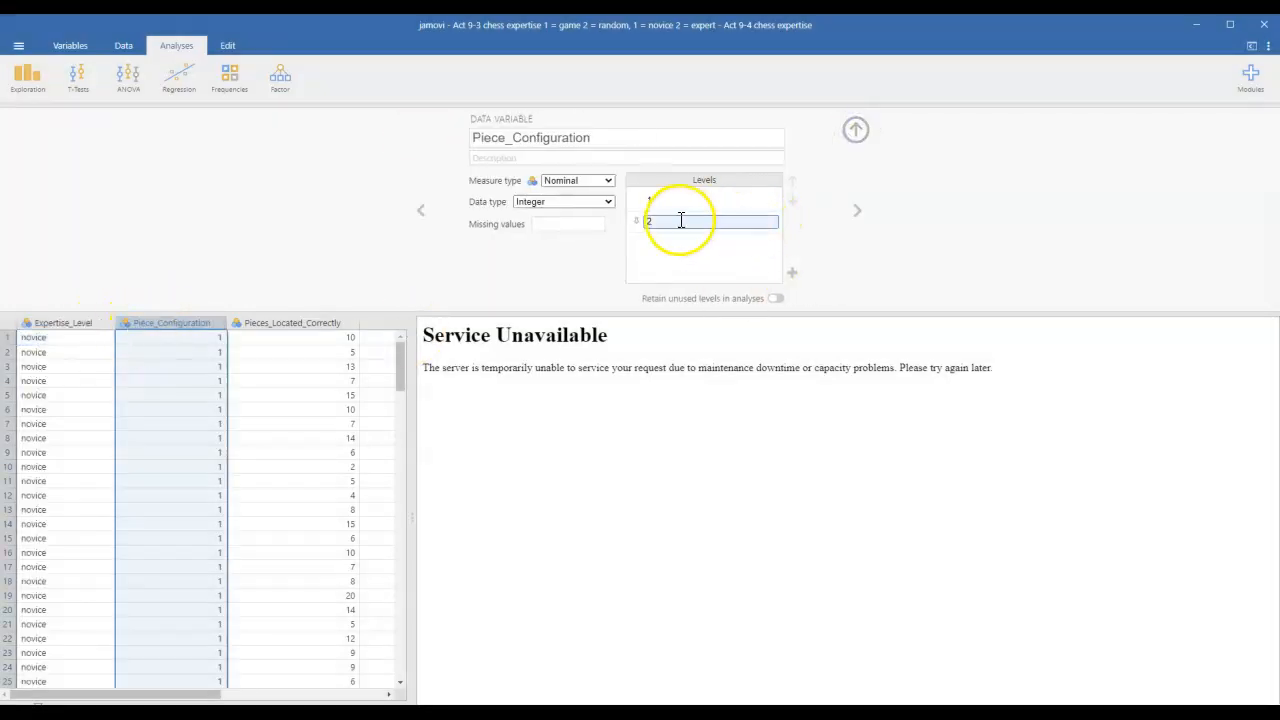
left_click(660, 201)
type("game")
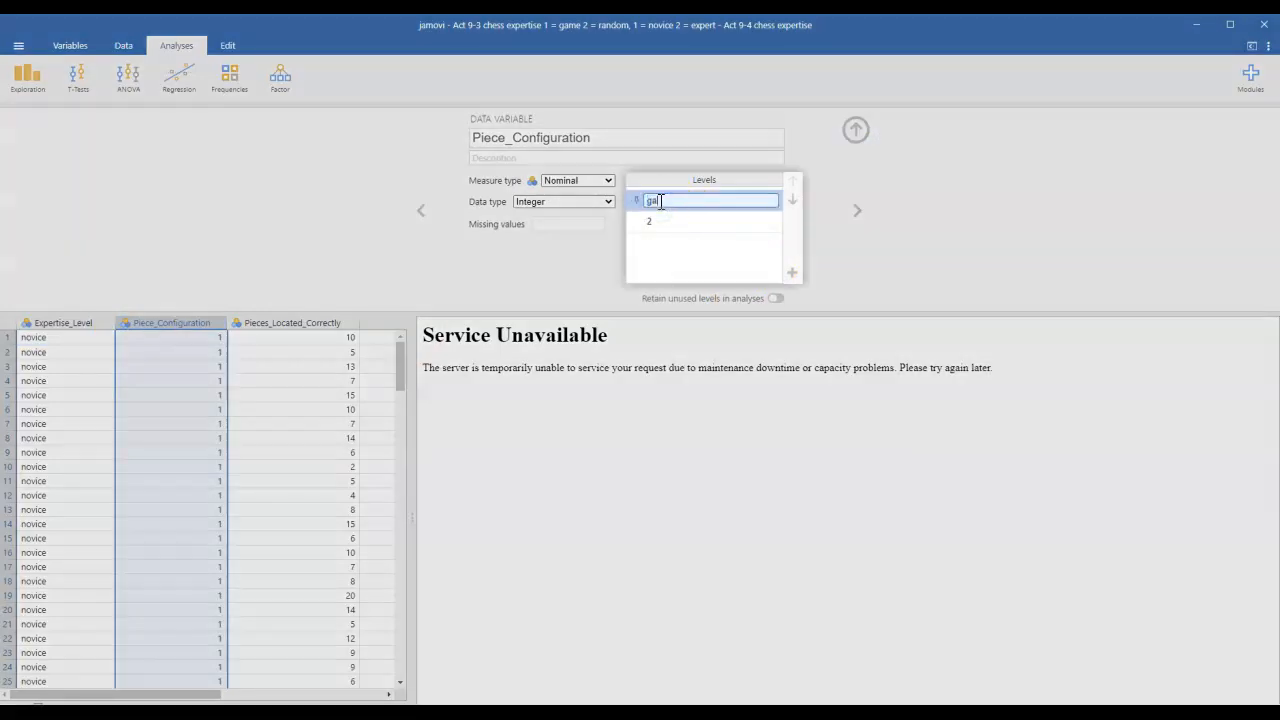
left_click(685, 226)
type("random")
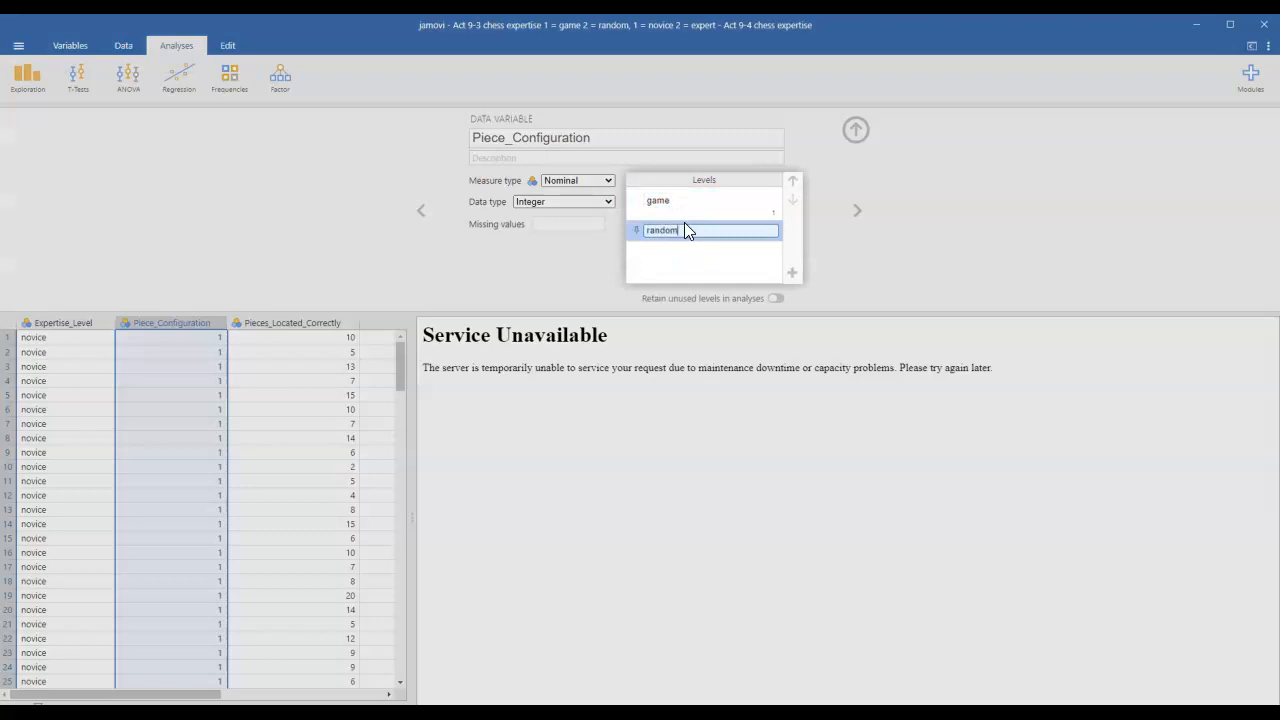
left_click(792, 192)
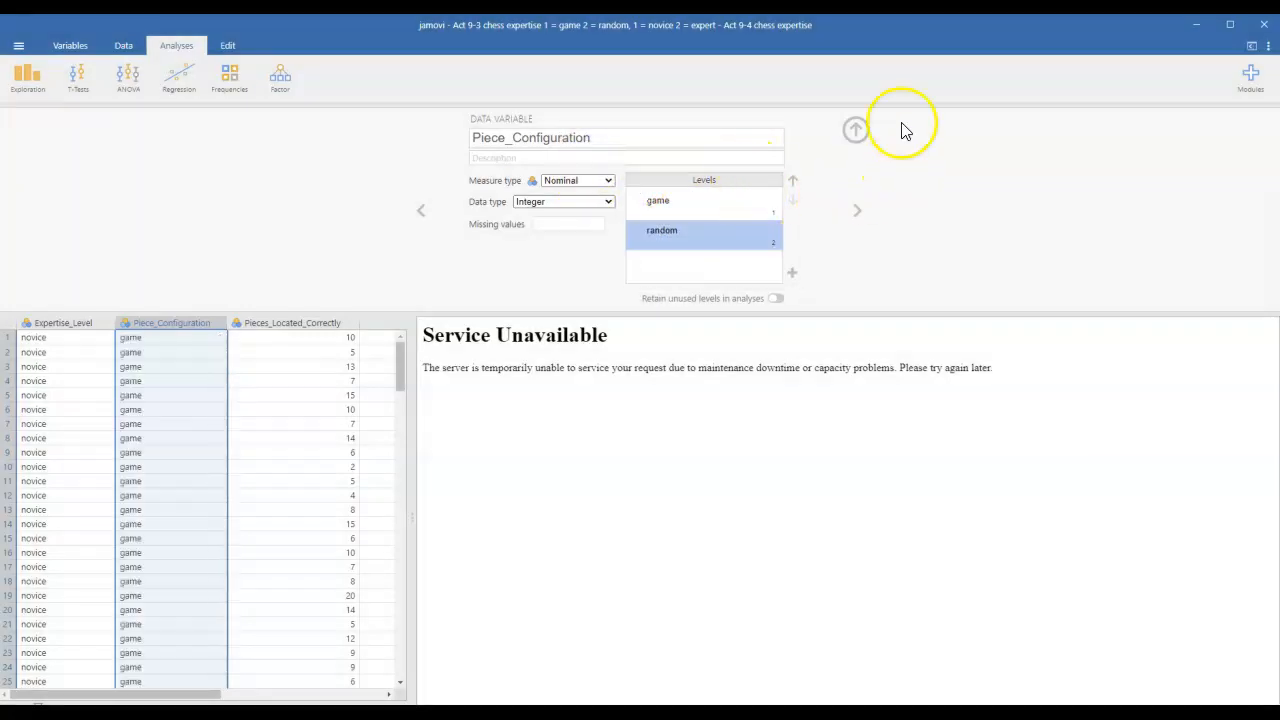
left_click(853, 129)
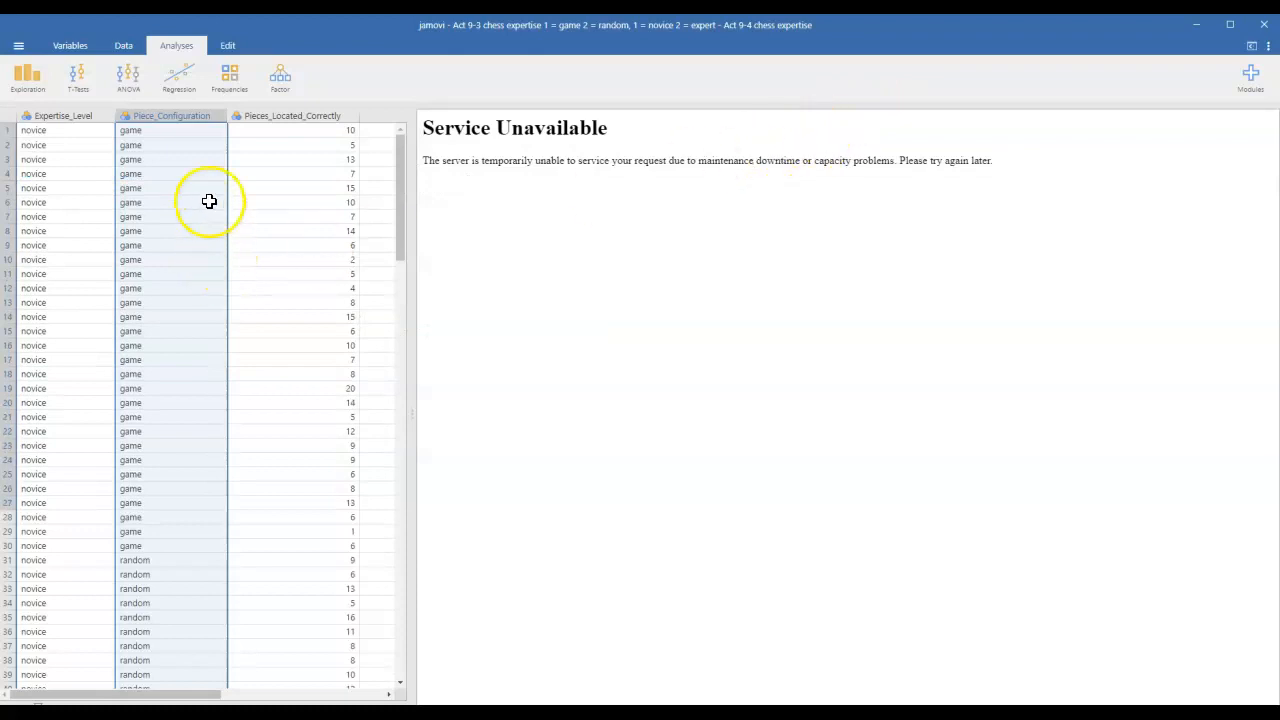
Set up an ANOVA of Pieces_Located_Correctly with Expertise_Level and Piece_Configuration as fixed factors, reporting partial η² and ω² effect sizes.
left_click(129, 78)
left_click(141, 134)
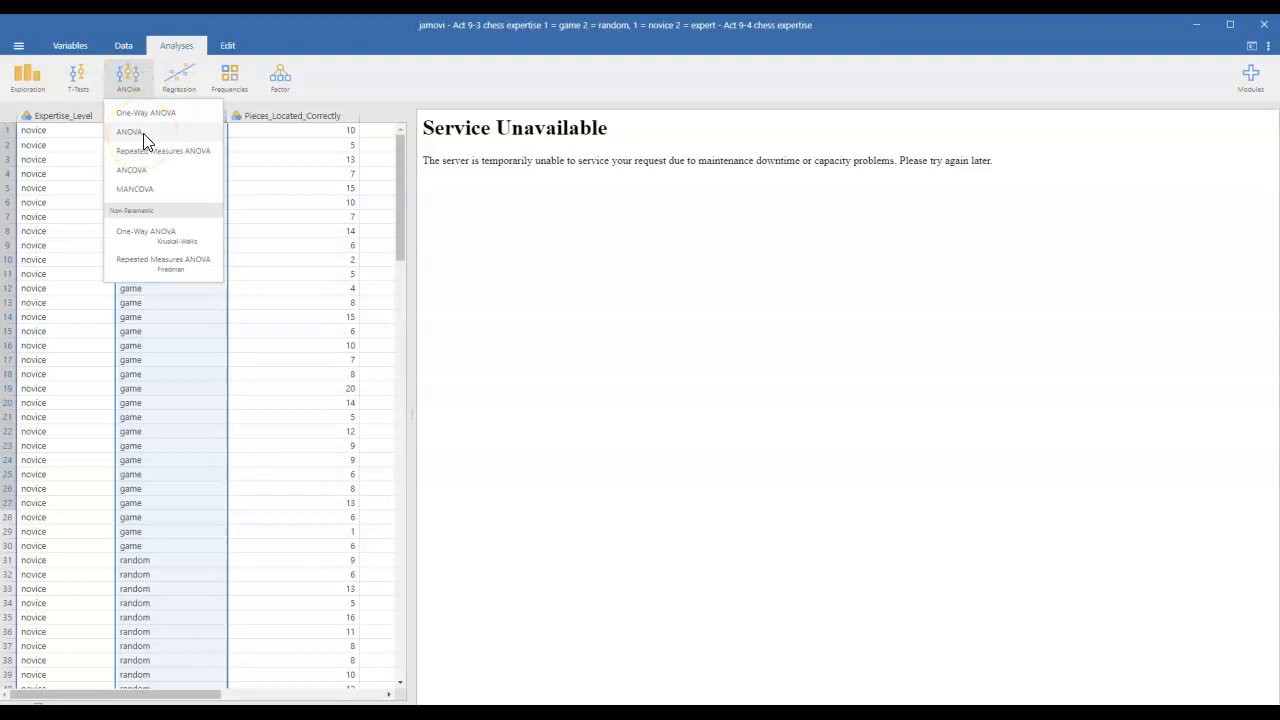
left_click(143, 133)
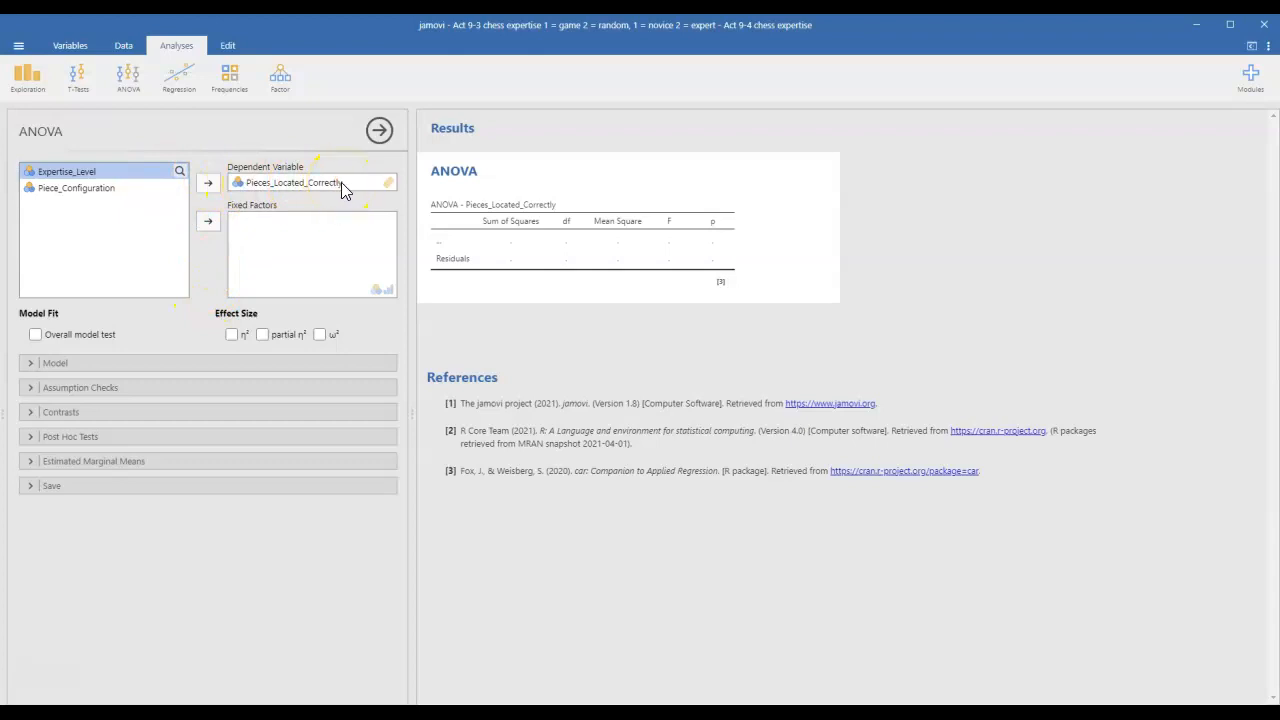
left_click(104, 186, "shift")
left_click(211, 224)
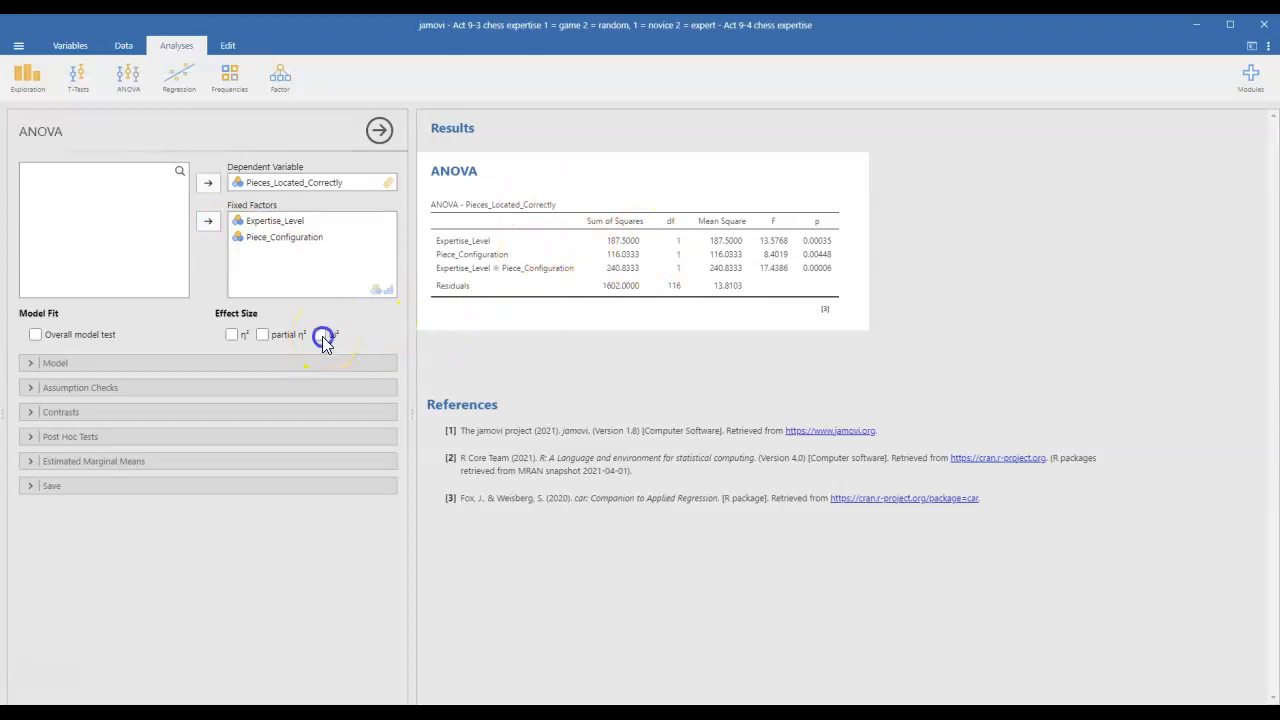
left_click(266, 338)
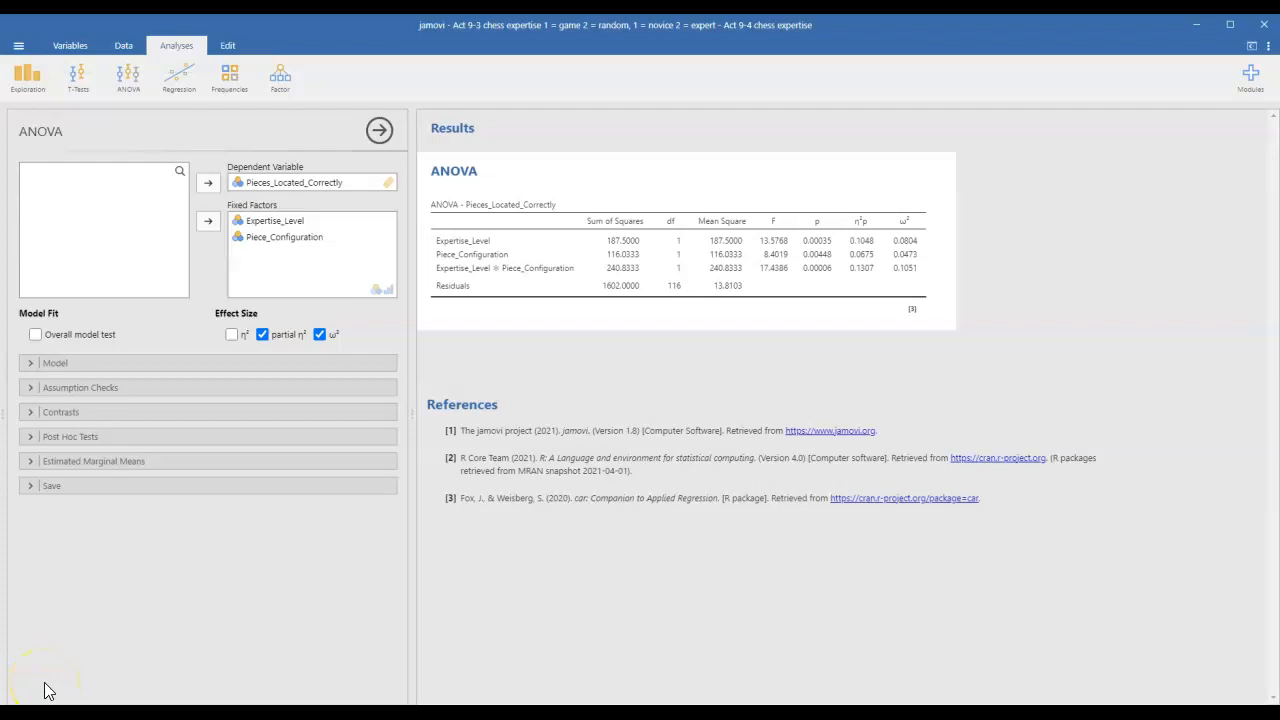
Add an estimated marginal means plot whose first term combines Expertise_Level and Piece_Configuration, in that order.
left_click(29, 462)
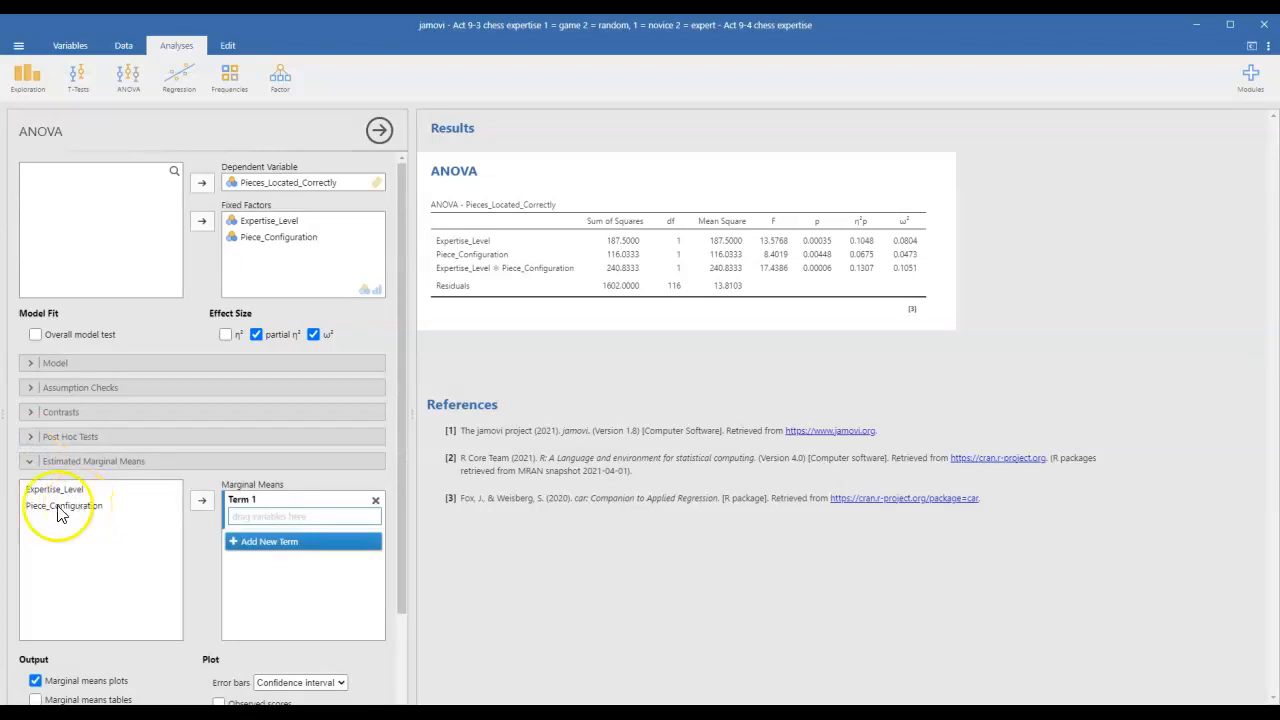
left_click(70, 505)
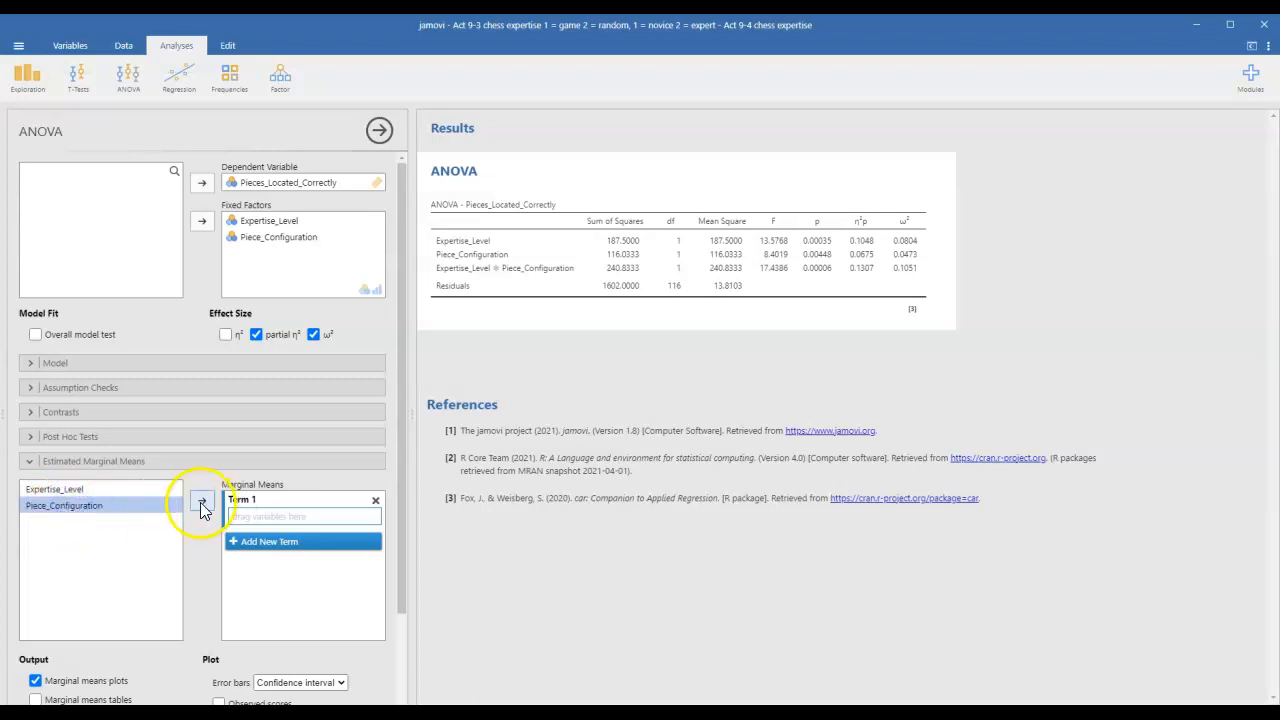
left_click(112, 489)
left_click(203, 502)
left_click(80, 505)
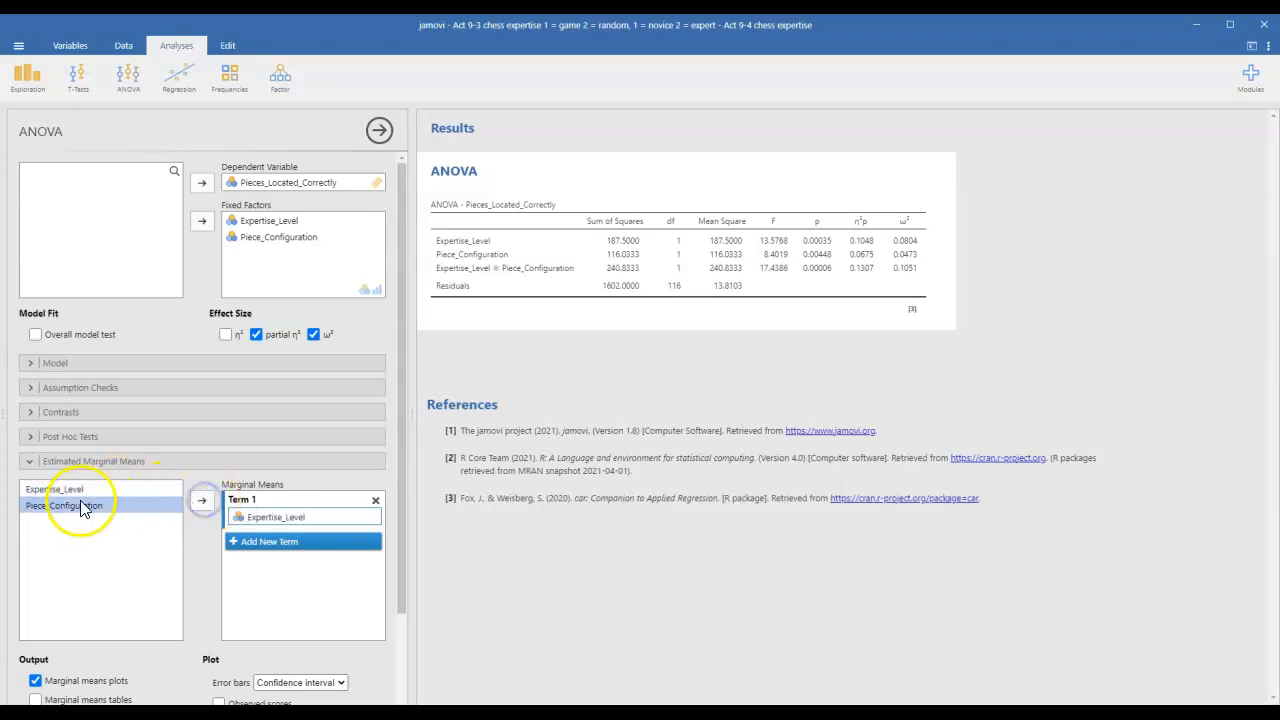
left_click_drag(80, 505, 276, 517)
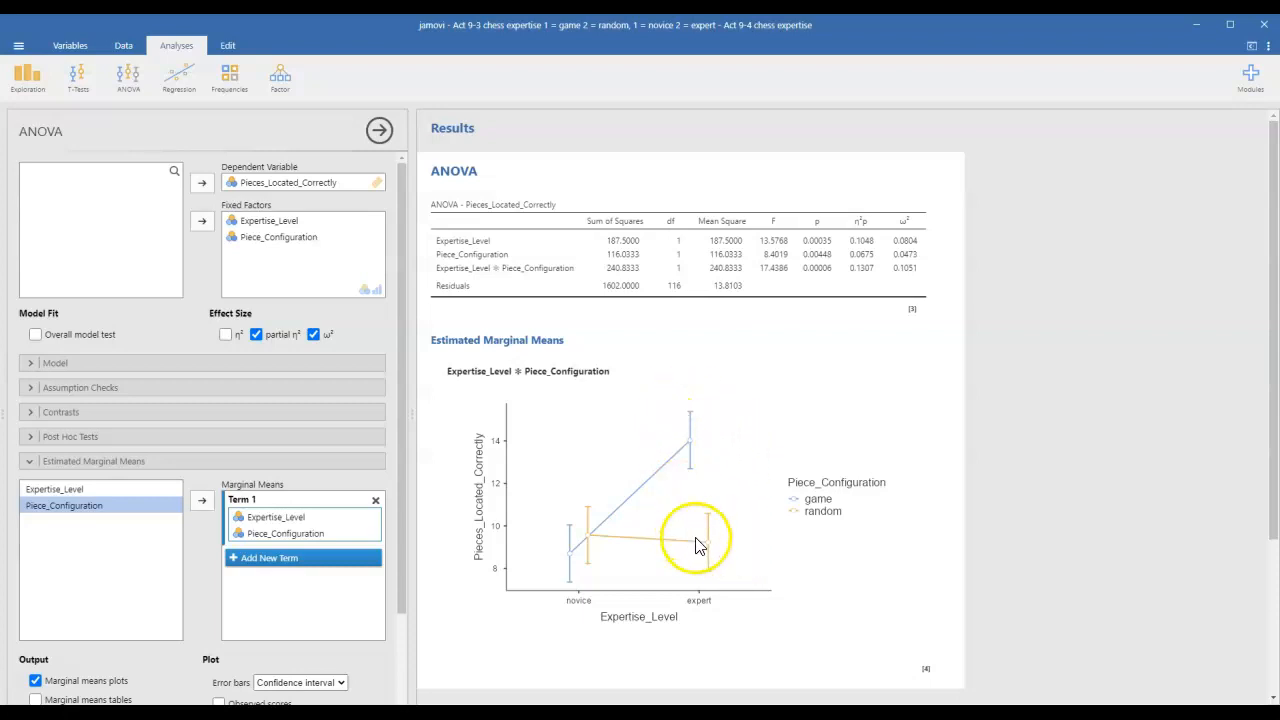
Add post hoc tests for the Expertise_Level ✻ Piece_Configuration interaction with no correction instead of Tukey, plus Cohen's d with its 95% confidence interval.
left_click(97, 442)
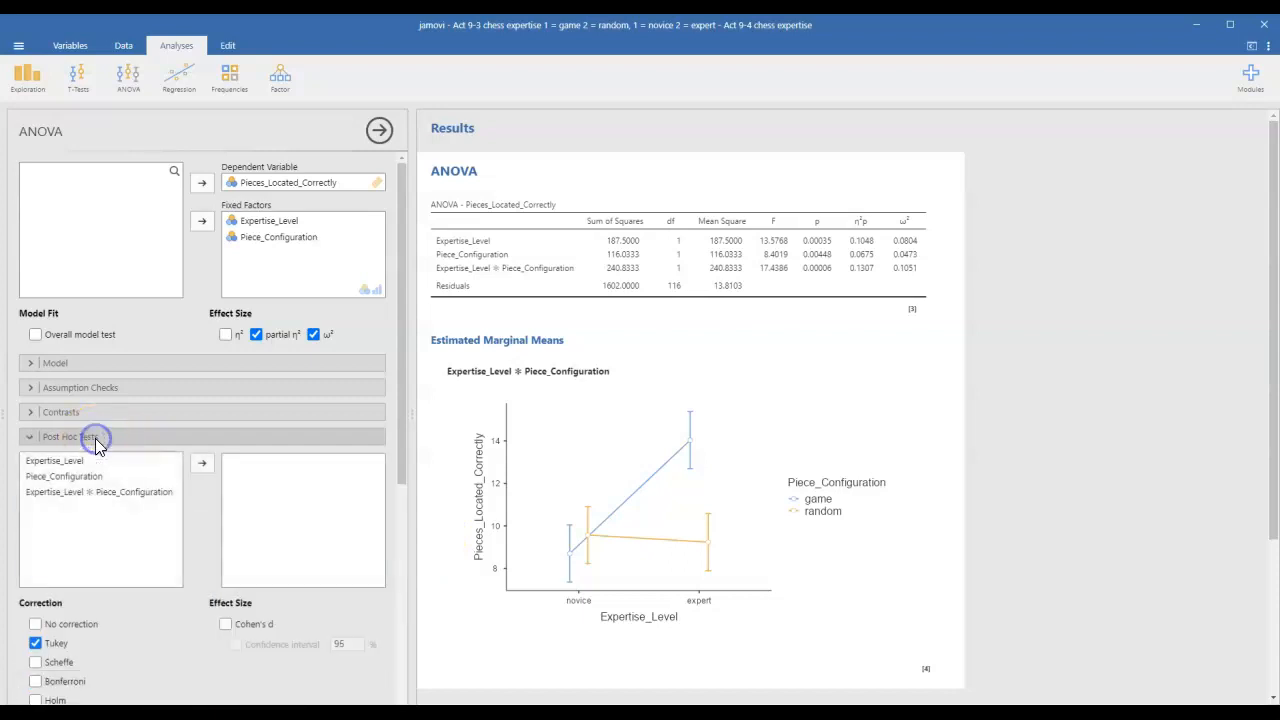
left_click(125, 491)
left_click(201, 463)
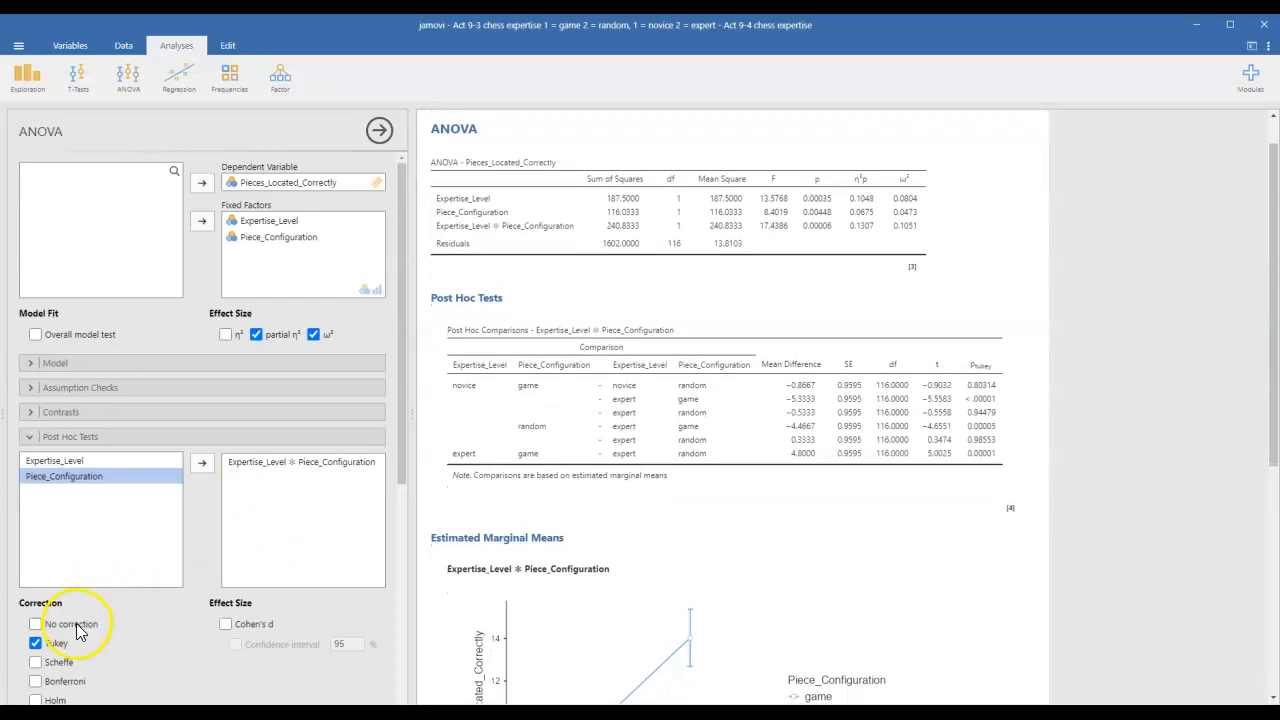
scroll(80, 630, "down", 2)
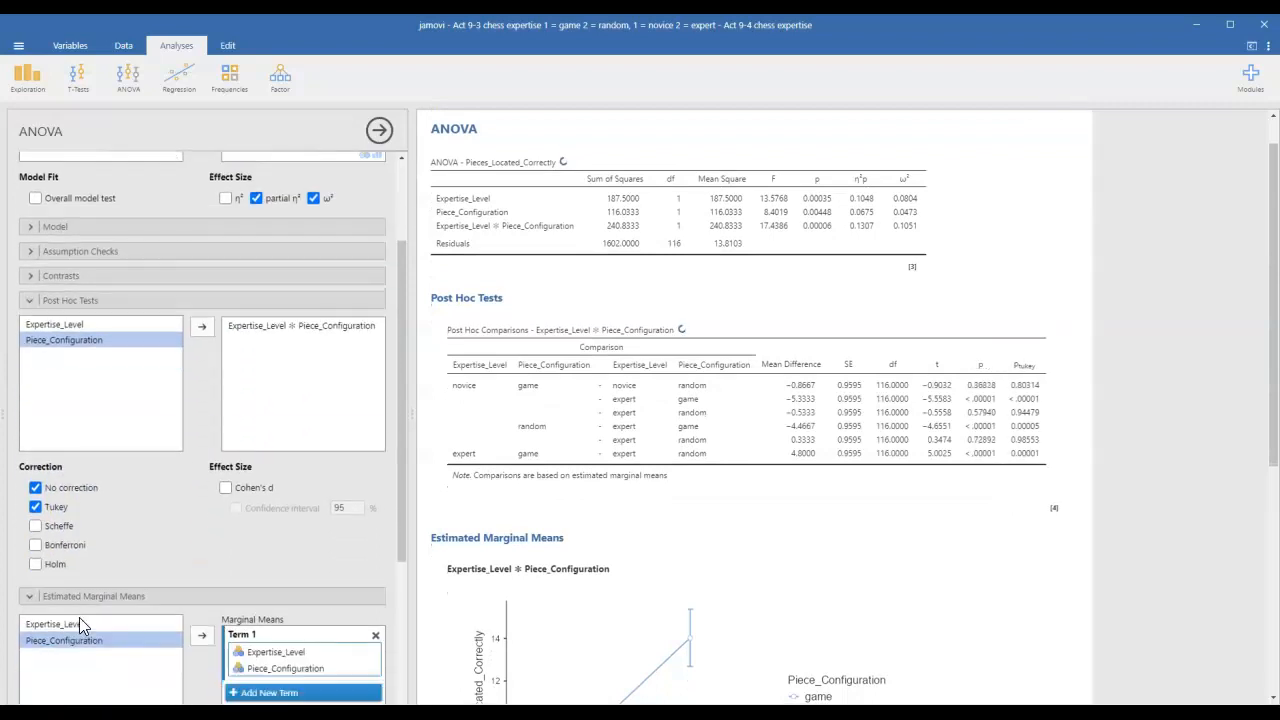
left_click(52, 508)
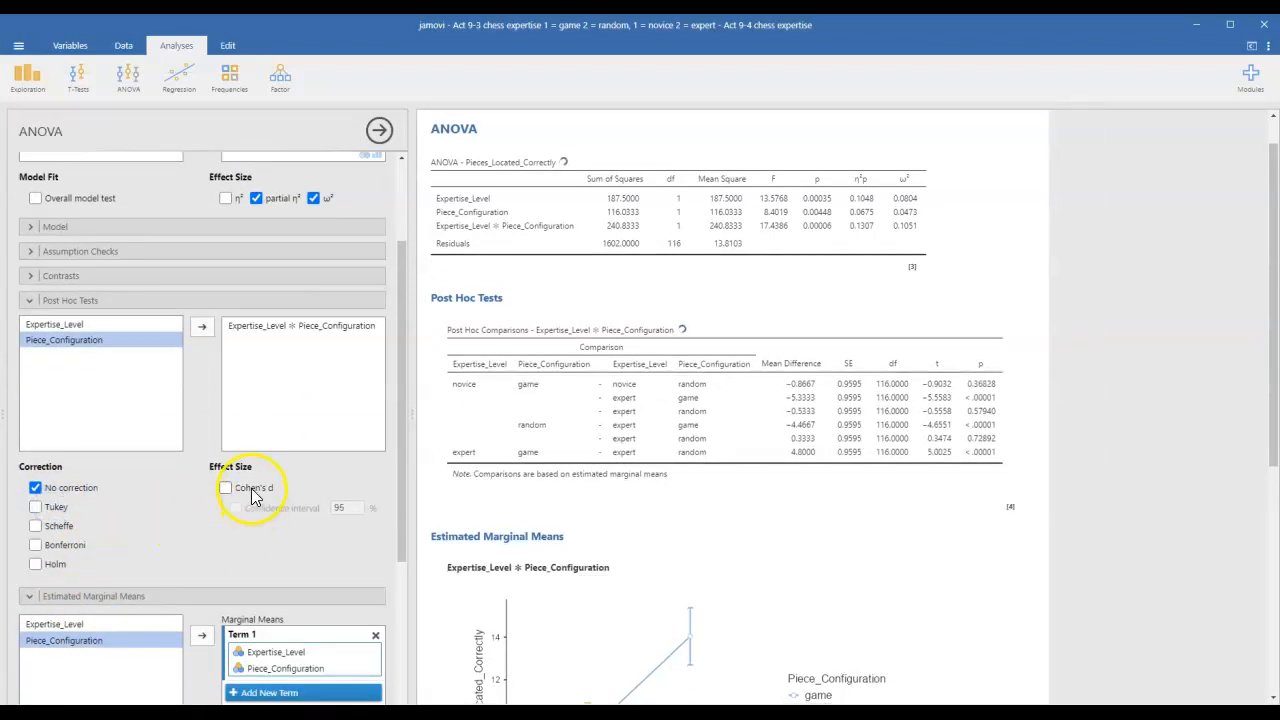
left_click(258, 512)
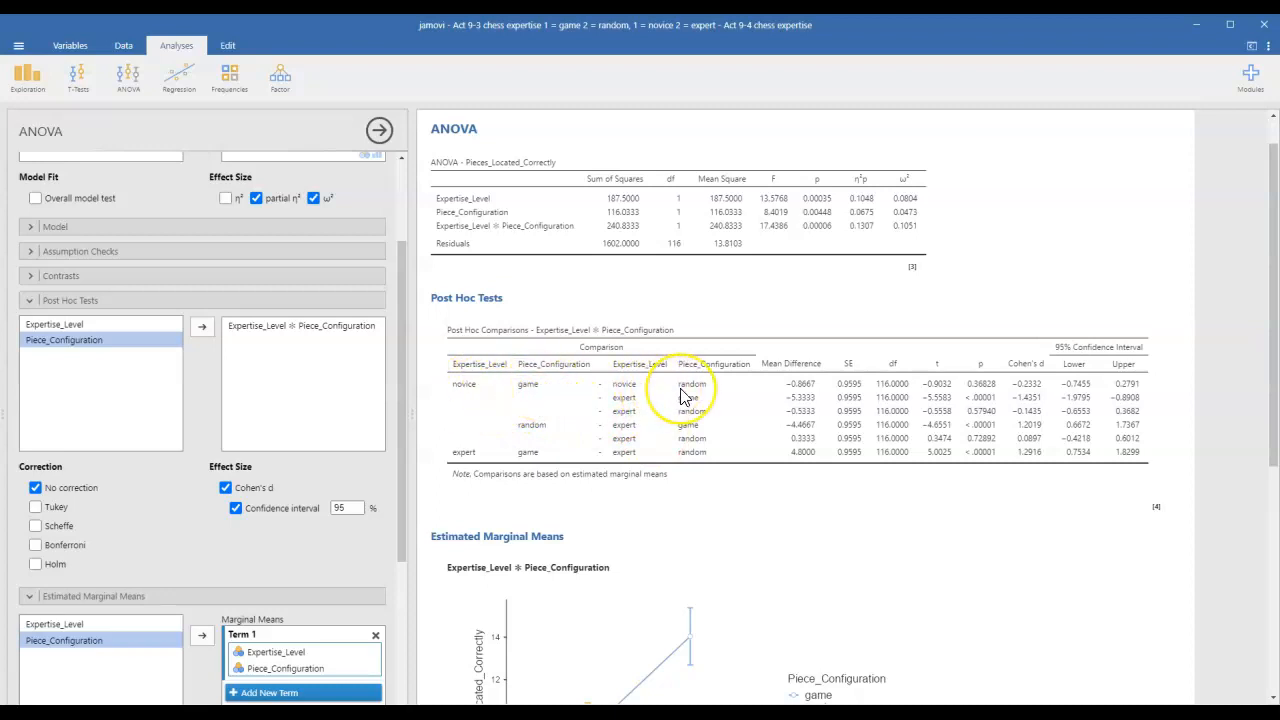
Examine the post hoc comparisons against the marginal means plot, and review the main effects and interaction in the ANOVA table.
scroll(680, 397, "down", 3)
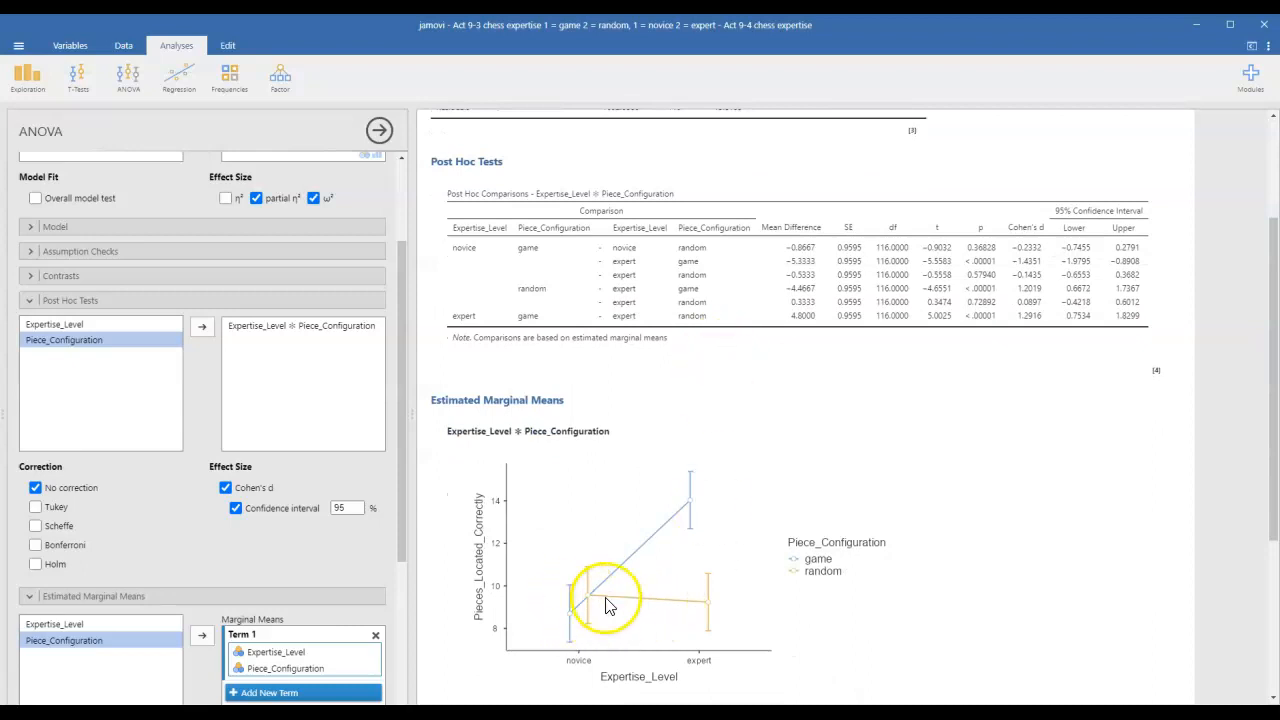
scroll(598, 604, "down", 1)
scroll(593, 601, "down", 2)
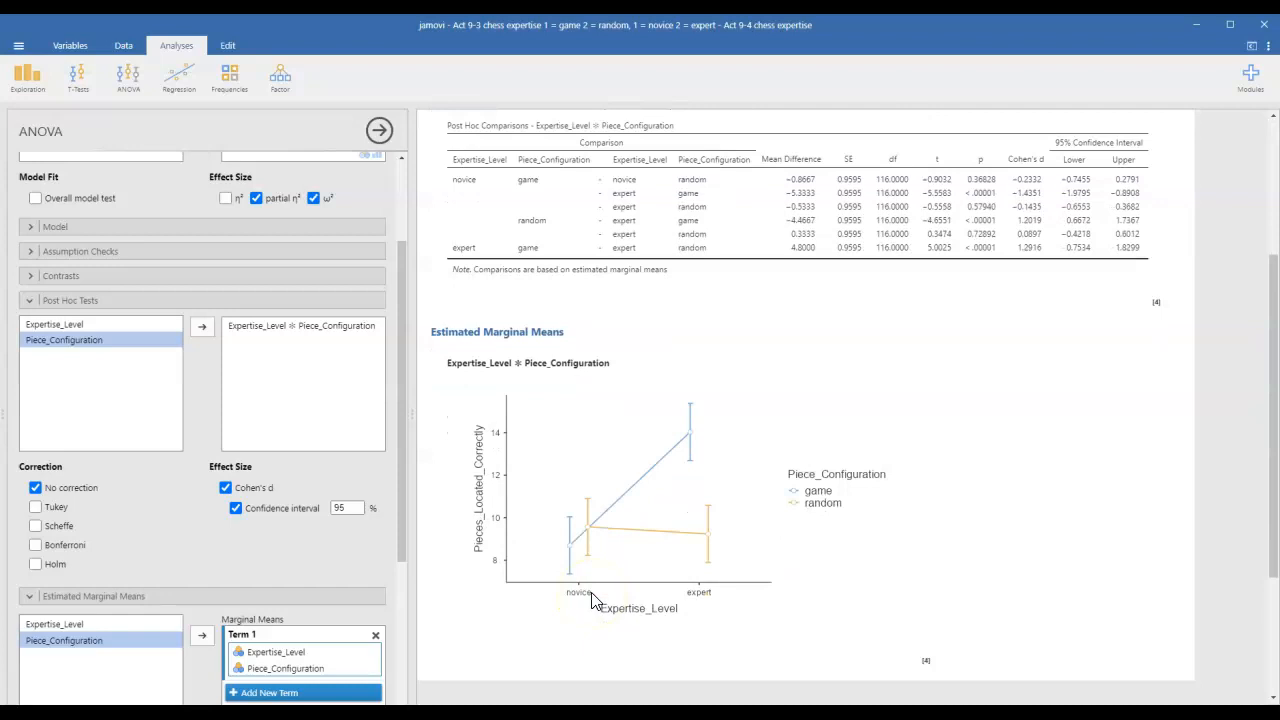
scroll(592, 600, "up", 2)
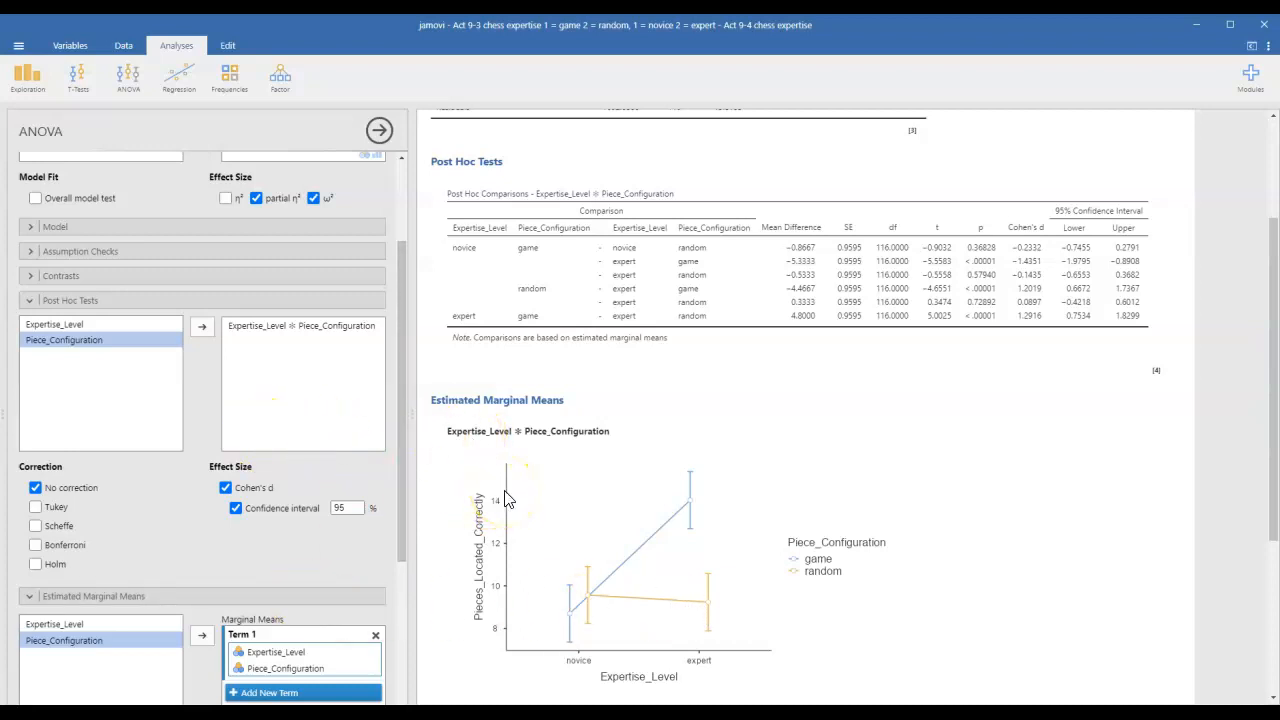
scroll(506, 500, "up", 4)
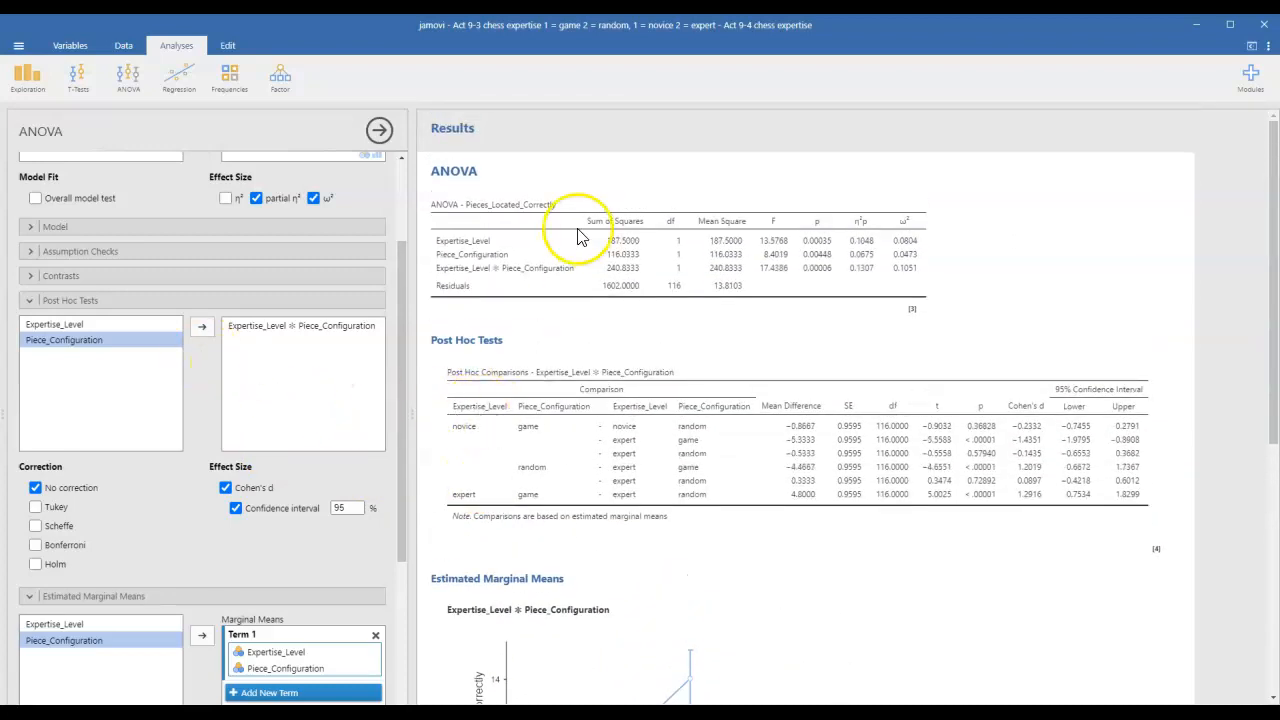
left_click(494, 247)
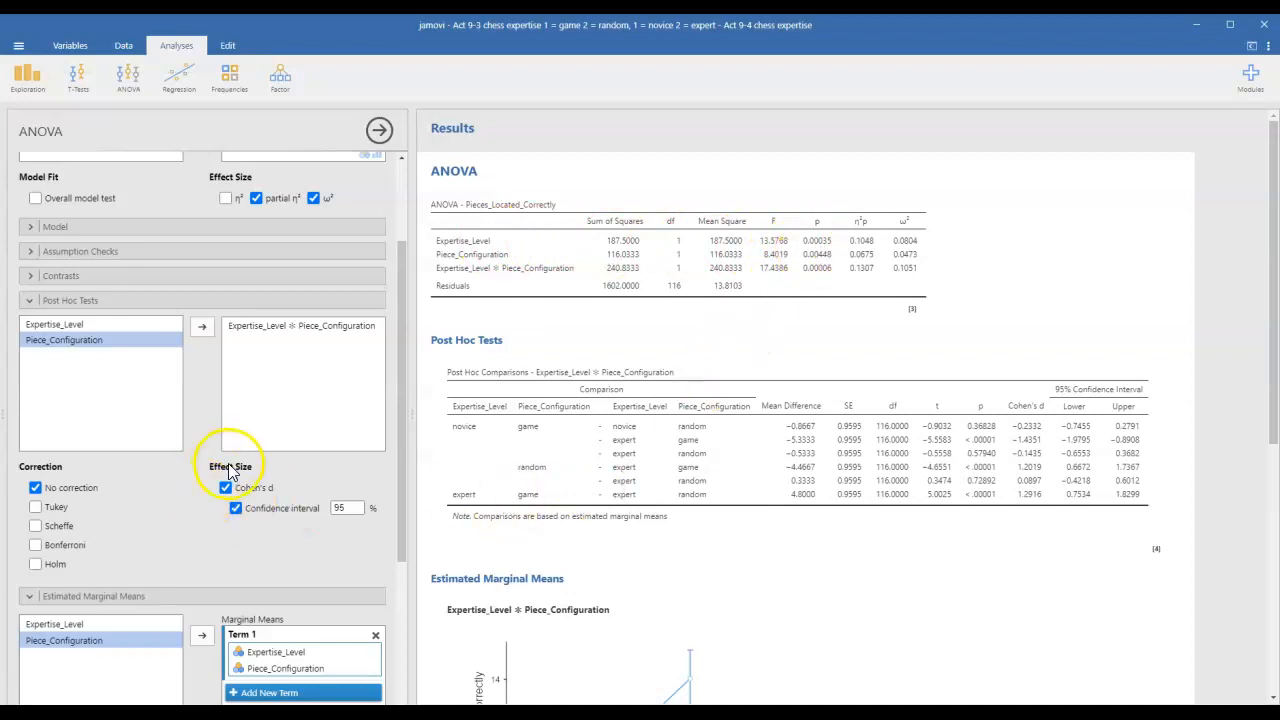
Add a second estimated marginal means term containing only Expertise_Level, and turn on the marginal means tables.
scroll(230, 470, "down", 3)
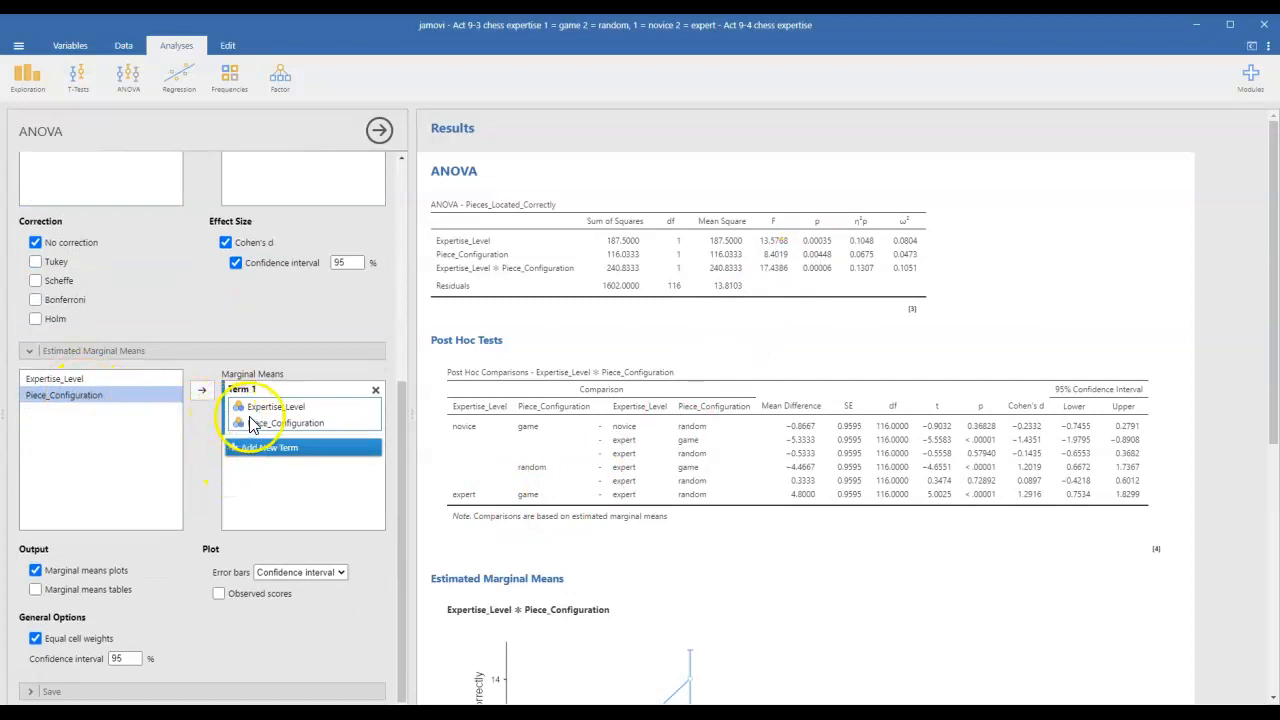
left_click_drag(253, 427, 253, 427)
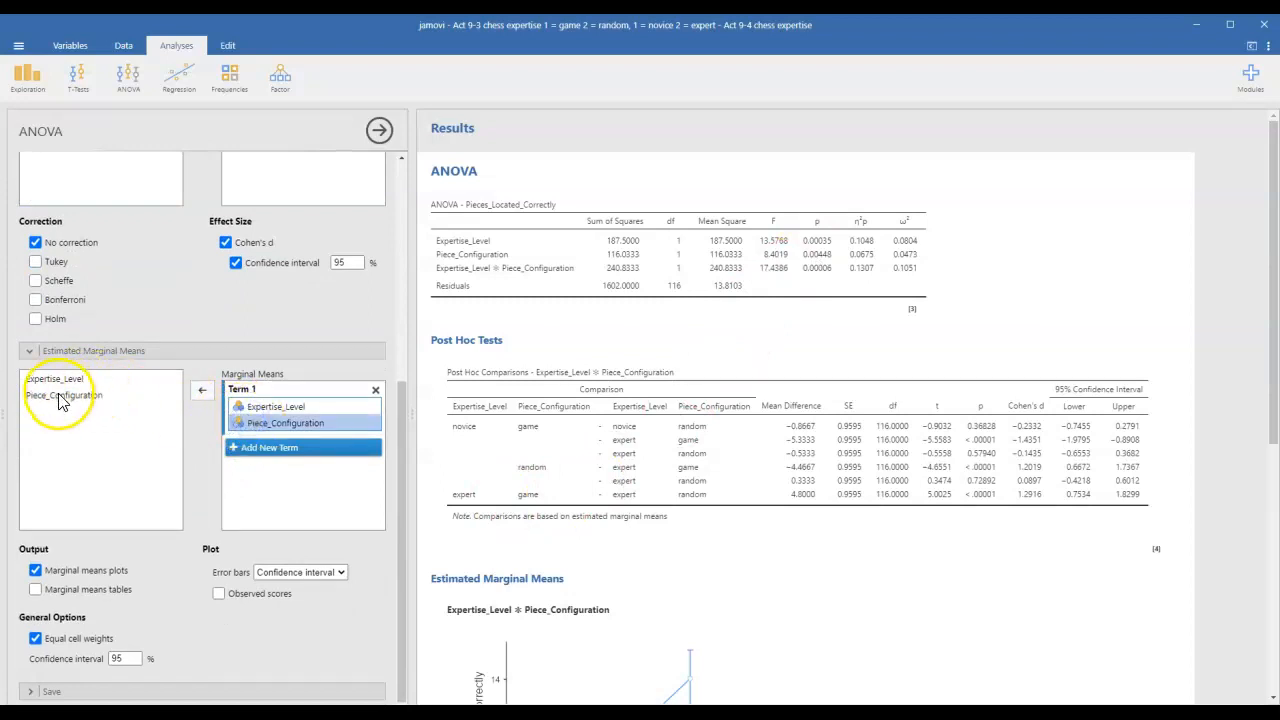
left_click(237, 449)
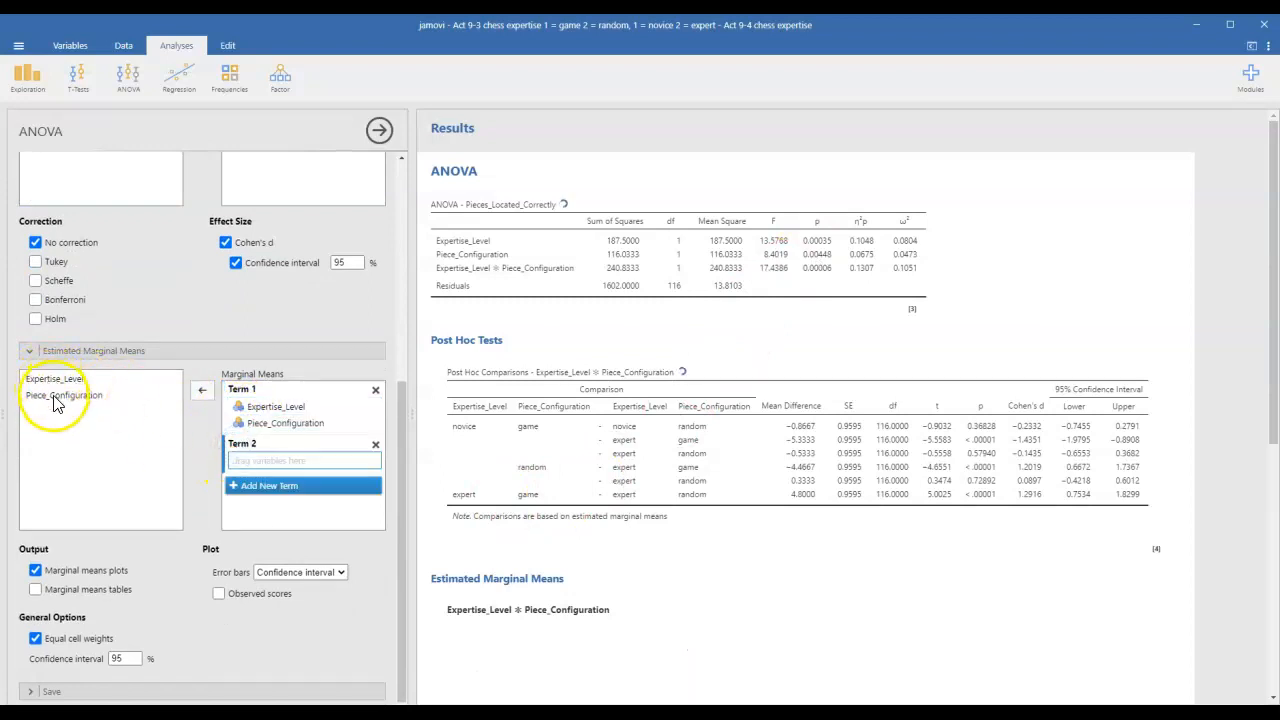
left_click_drag(52, 378, 229, 464)
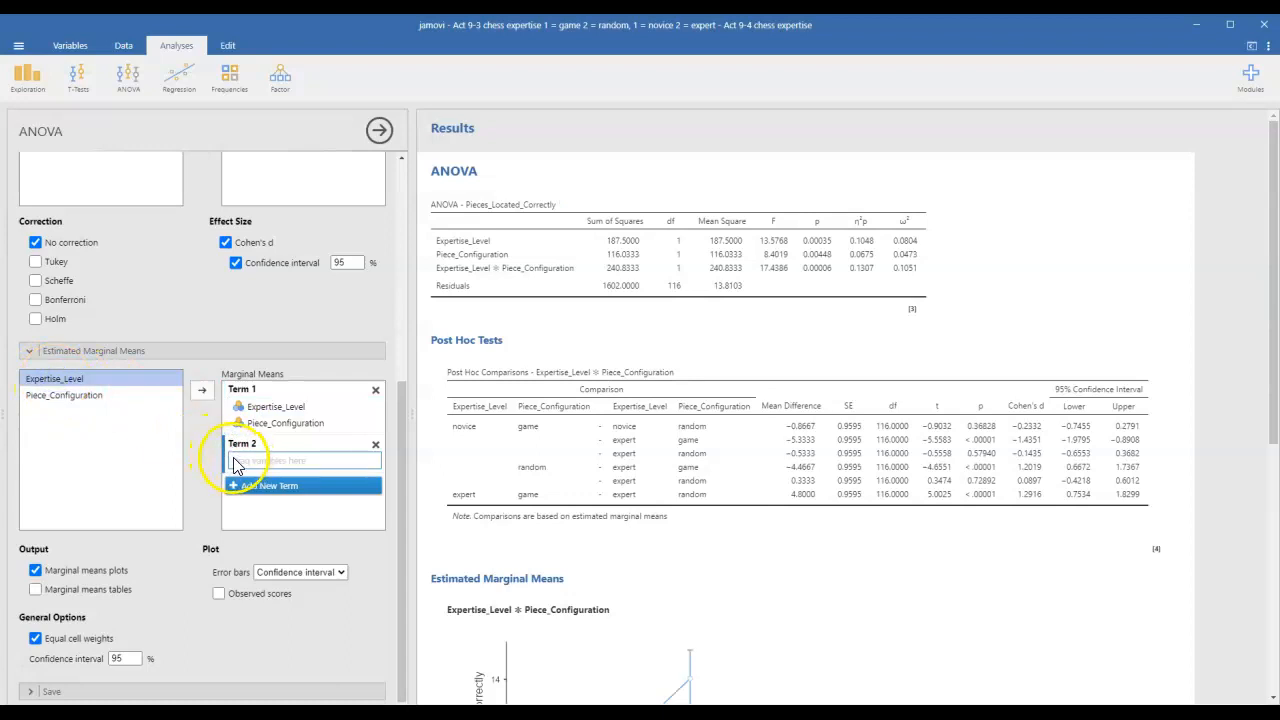
left_click(97, 380)
left_click_drag(97, 383, 271, 460)
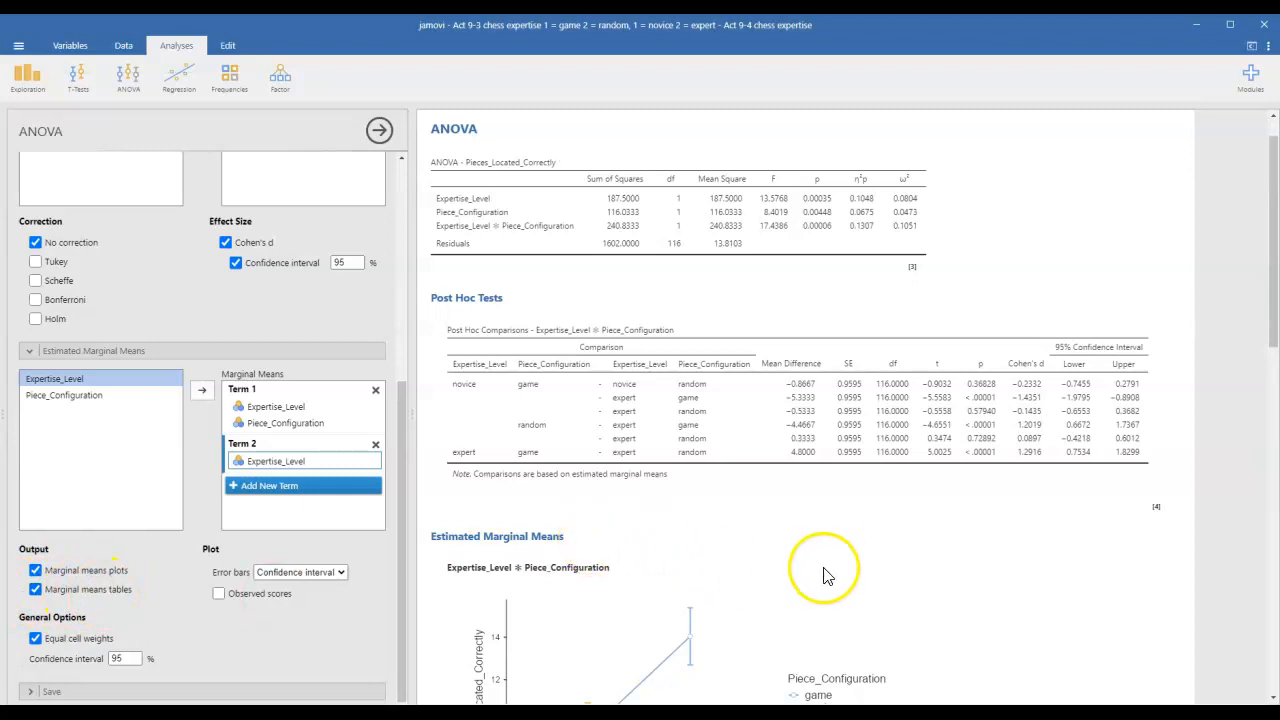
Examine the Expertise_Level marginal means against the ANOVA table, the post hoc comparisons and the interaction plot.
scroll(835, 560, "down", 7)
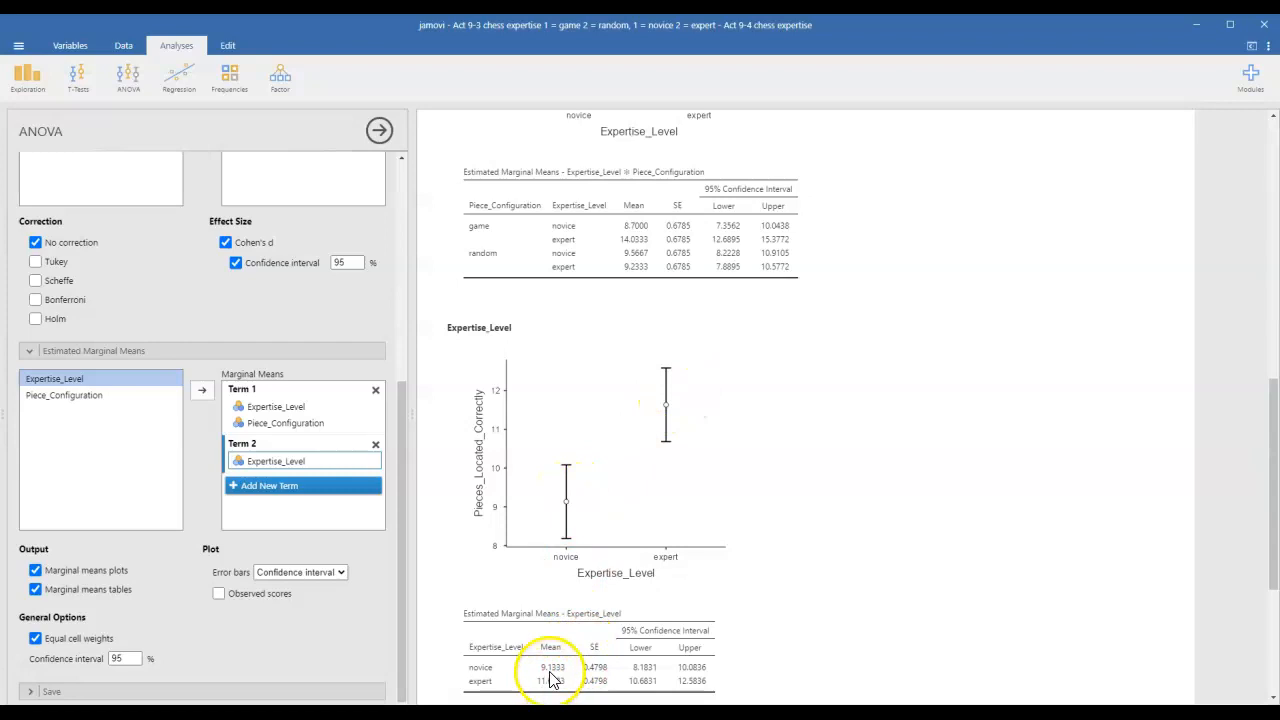
scroll(953, 493, "up", 3)
scroll(953, 493, "up", 5)
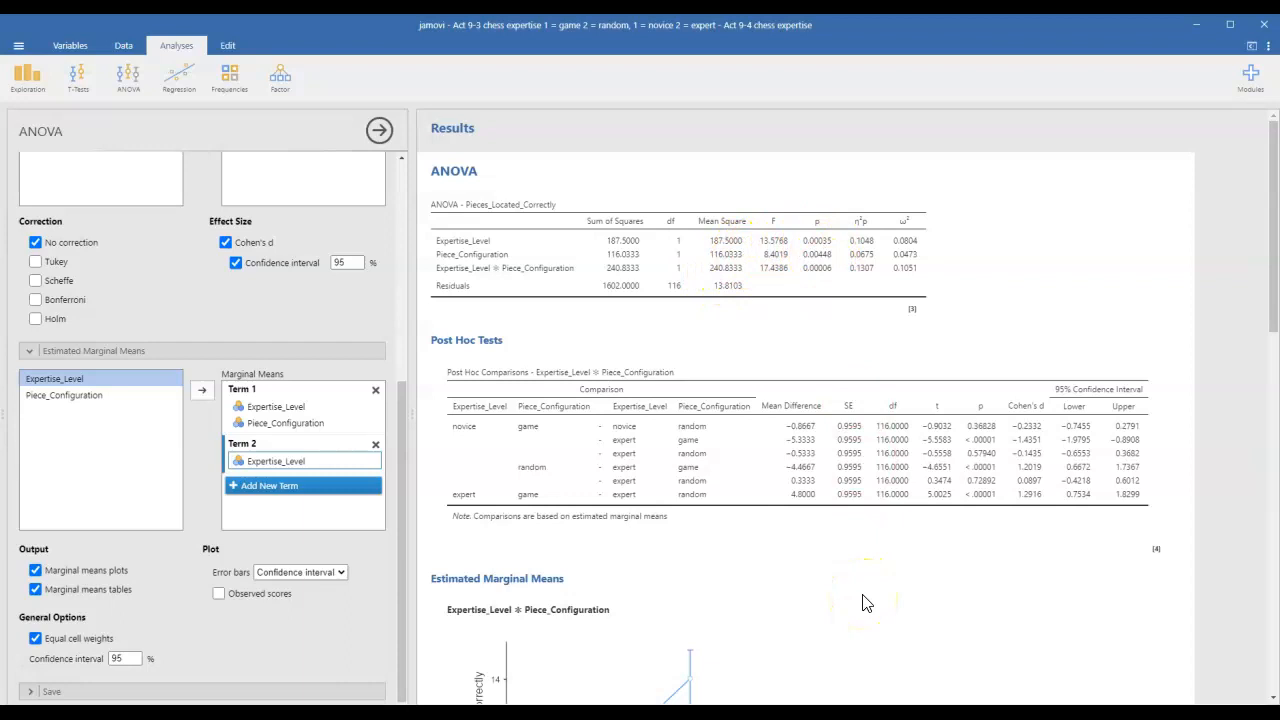
scroll(866, 603, "down", 5)
scroll(857, 601, "up", 1)
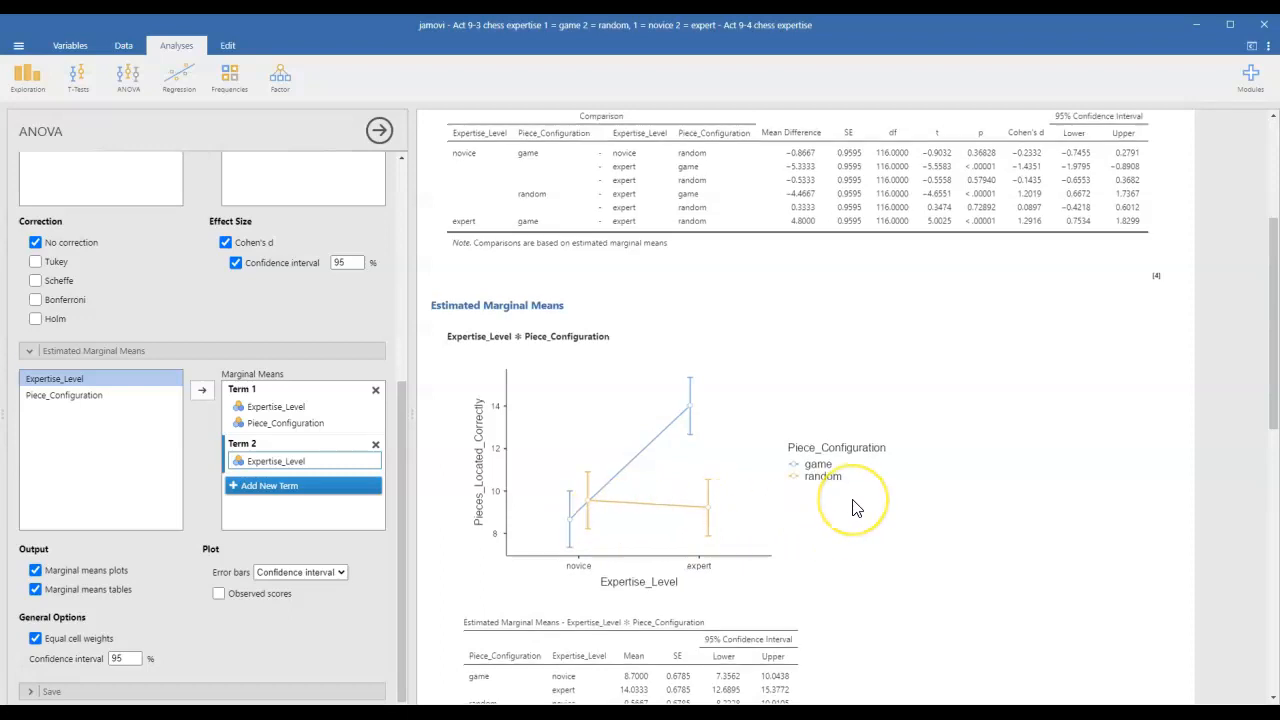
scroll(853, 510, "down", 2)
scroll(853, 510, "up", 3)
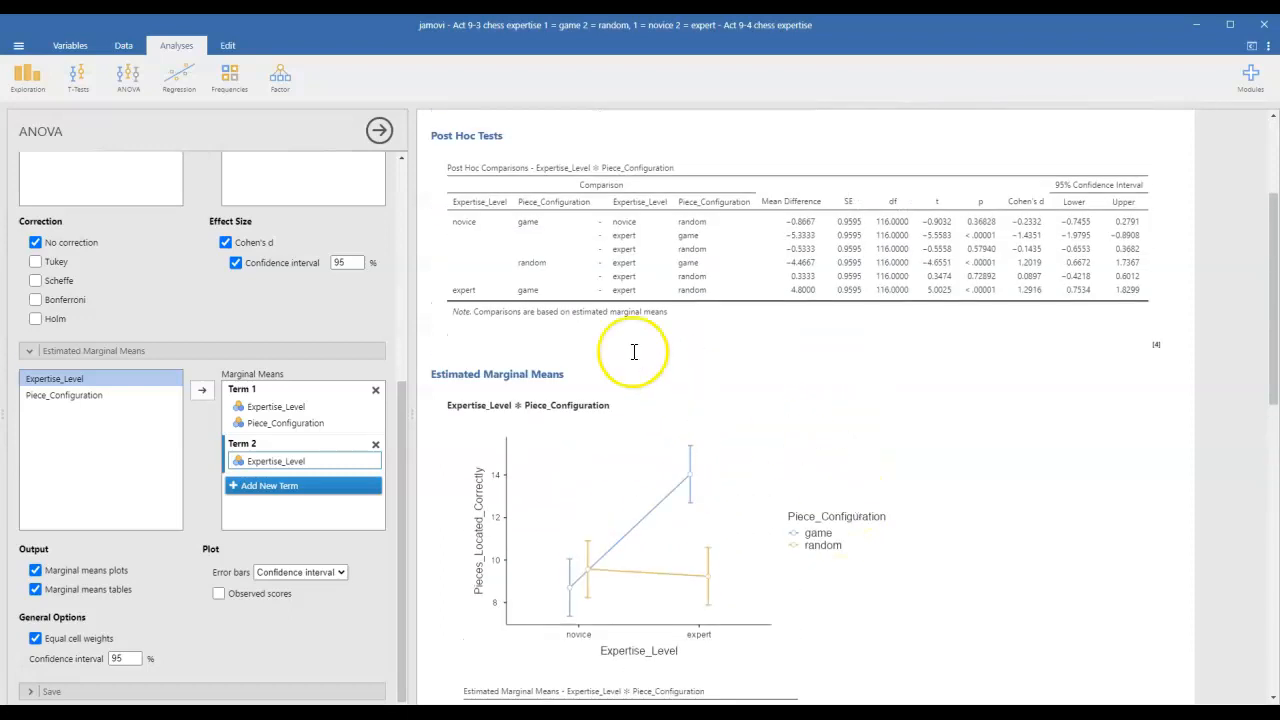
scroll(632, 347, "up", 2)
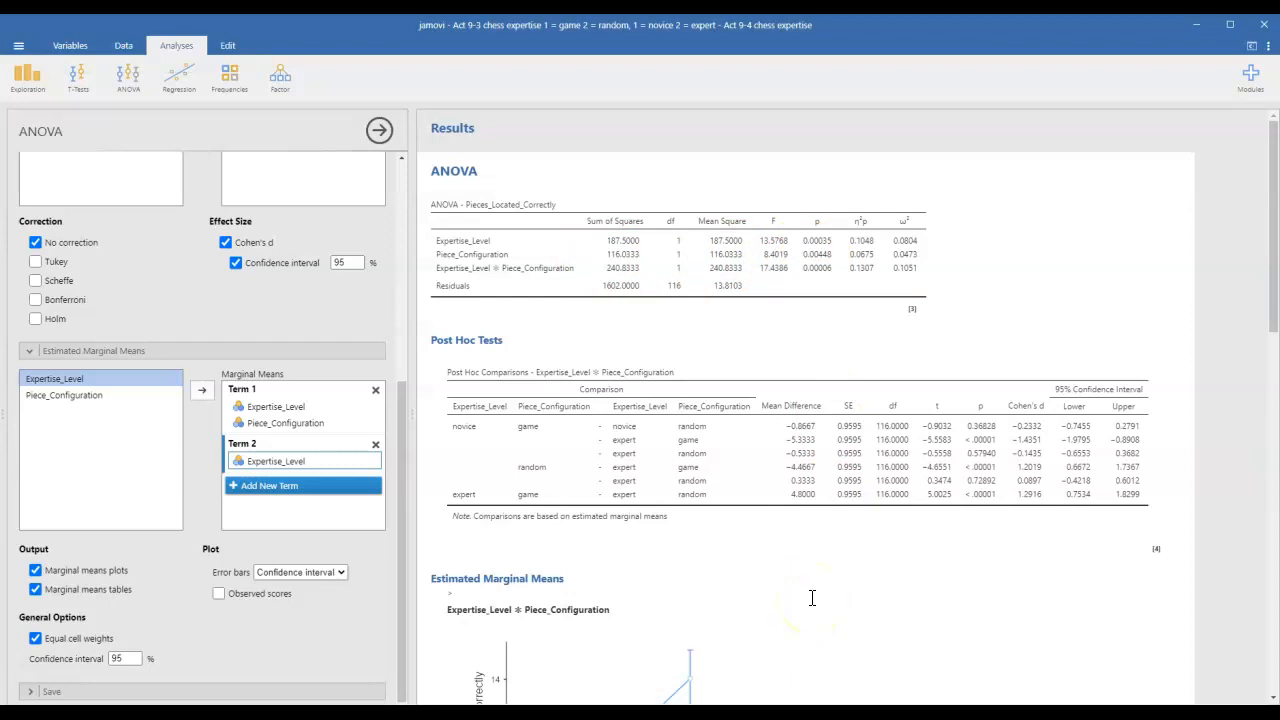
scroll(812, 598, "down", 5)
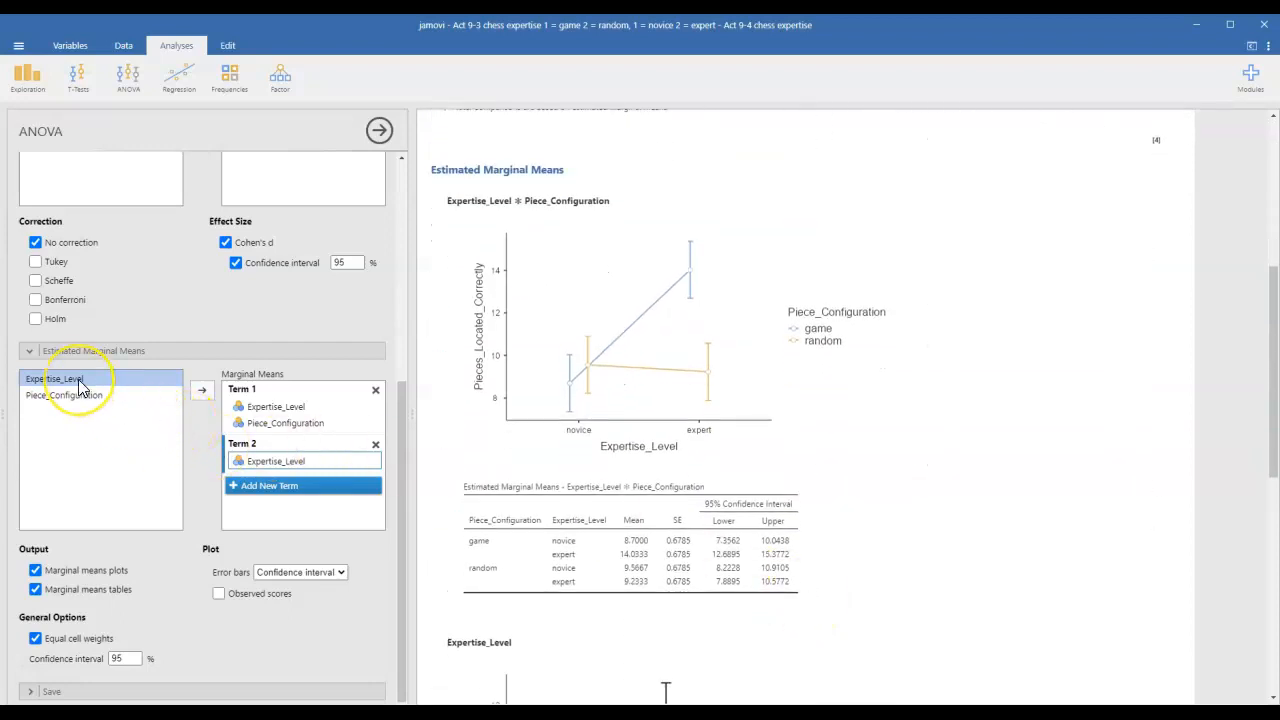
Add a third estimated marginal means term containing only Piece_Configuration, and review its plot and table.
left_click(290, 487)
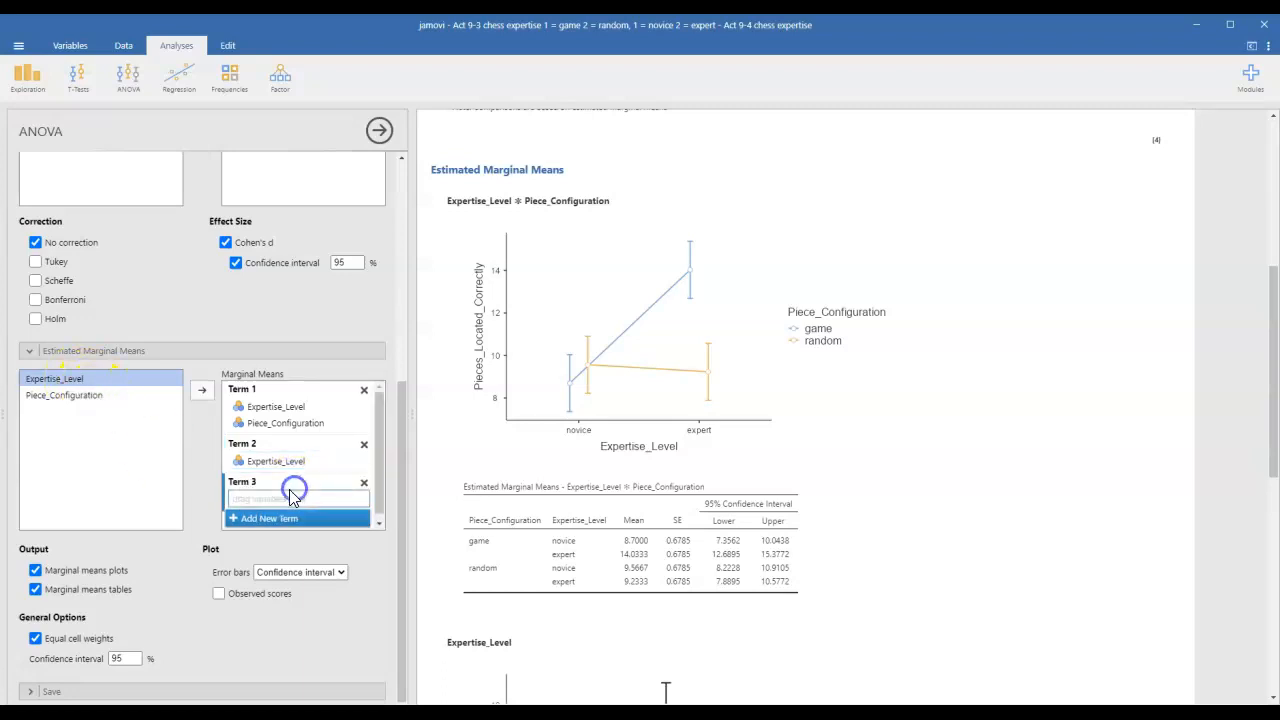
left_click(63, 395)
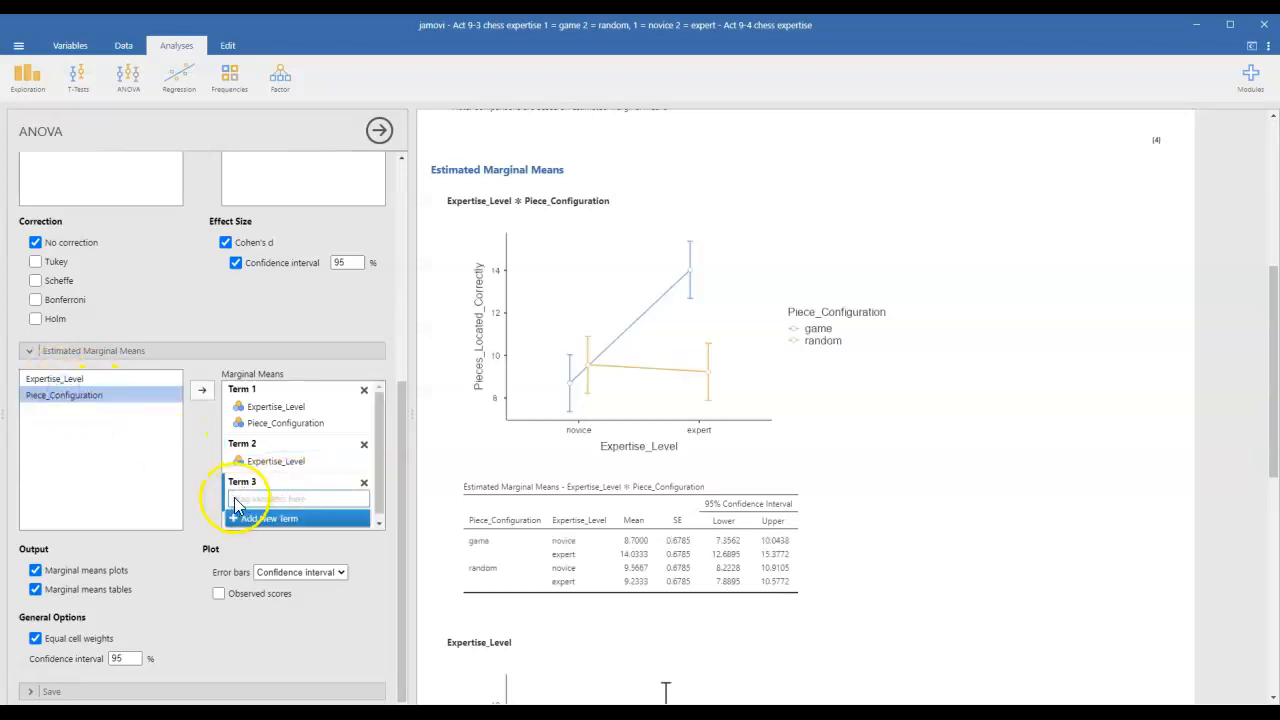
left_click_drag(120, 400, 323, 506)
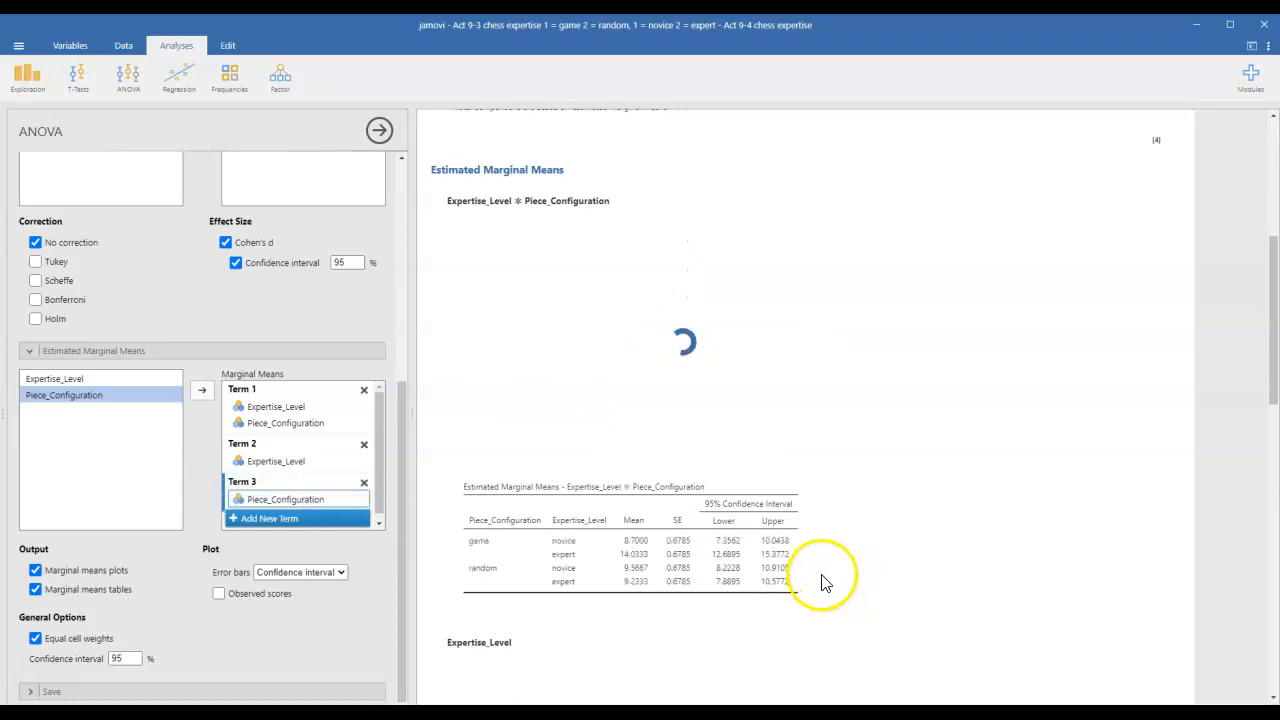
scroll(823, 580, "down", 5)
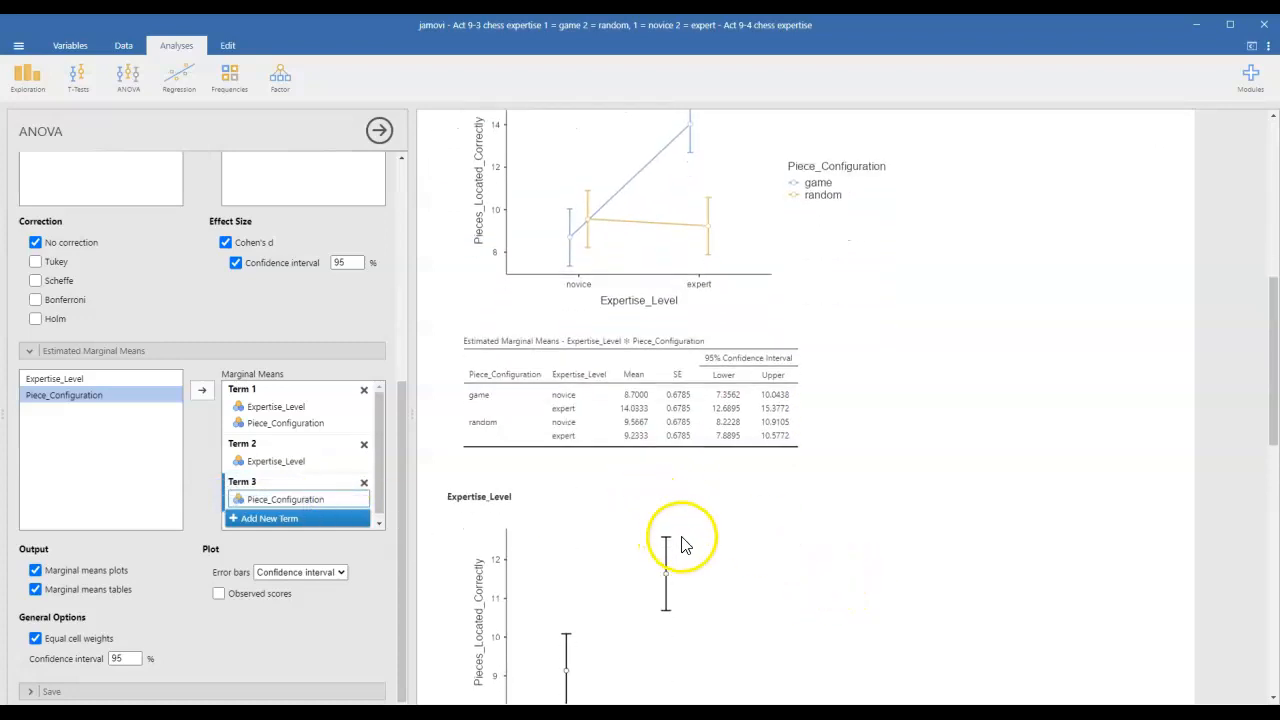
scroll(683, 545, "down", 3)
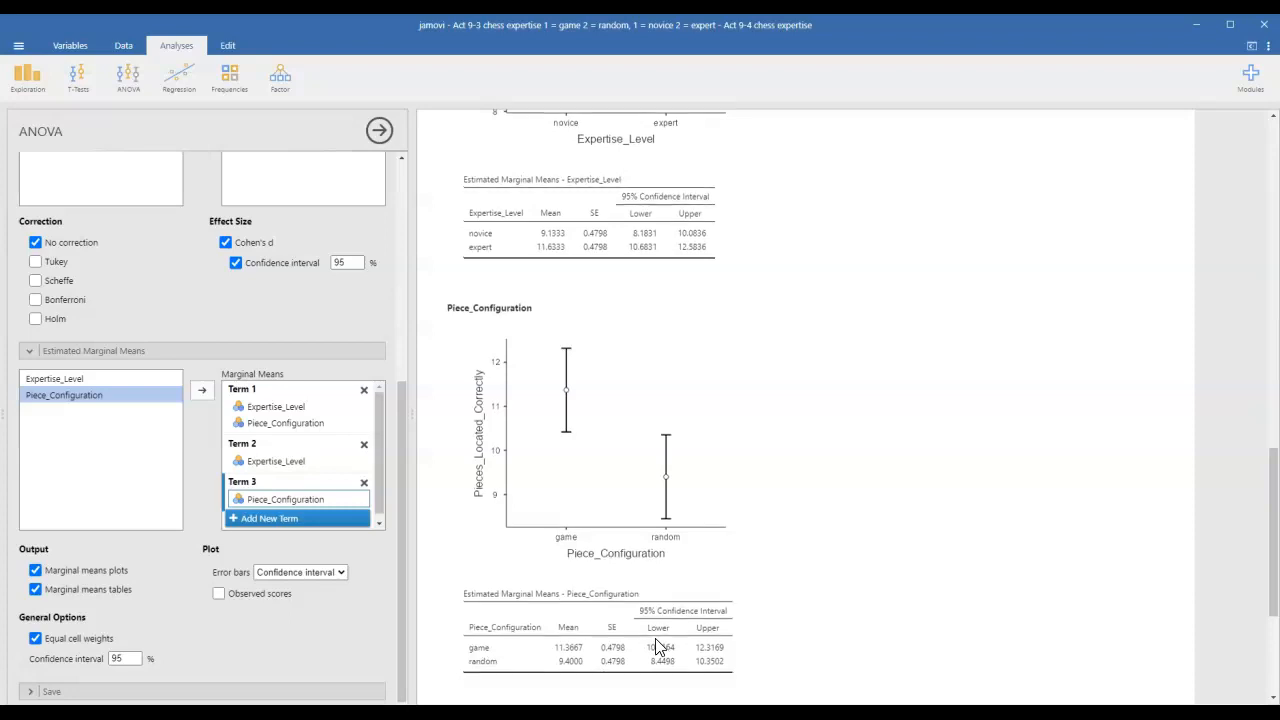
scroll(655, 645, "up", 10)
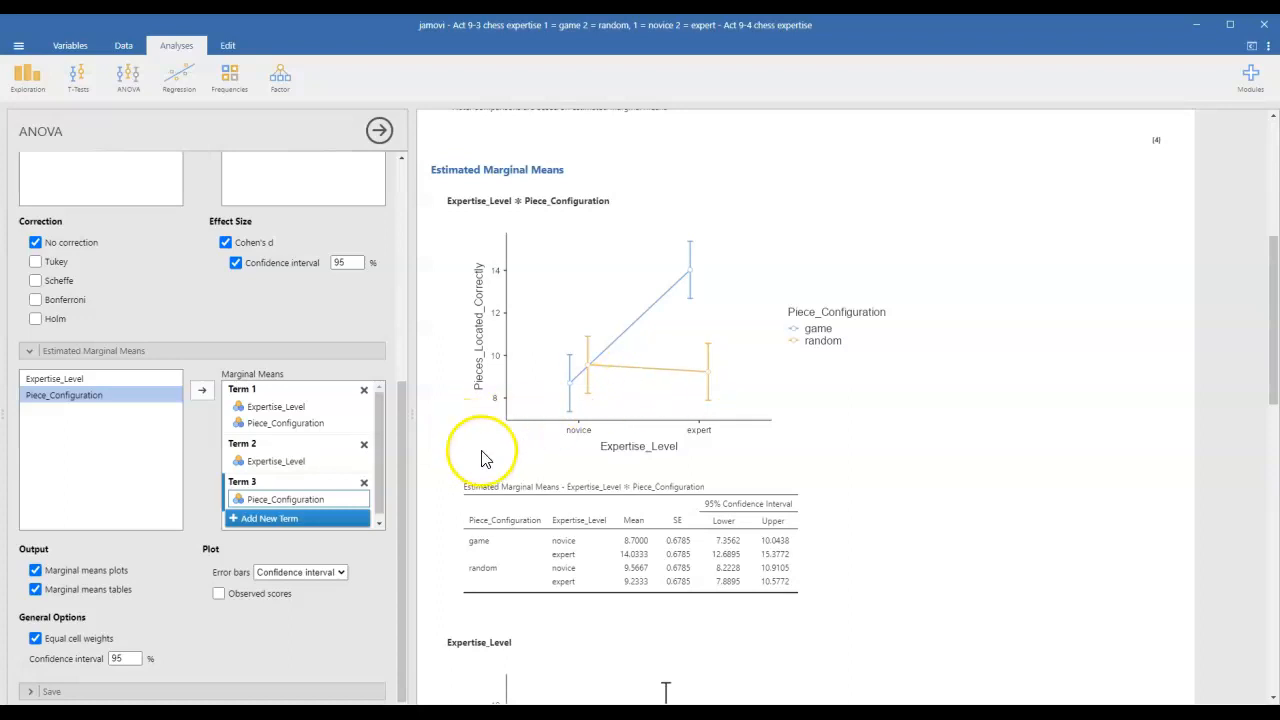
Create a Descriptives analysis of Pieces_Located_Correctly split by Expertise_Level.
left_click_drag(400, 432, 404, 208)
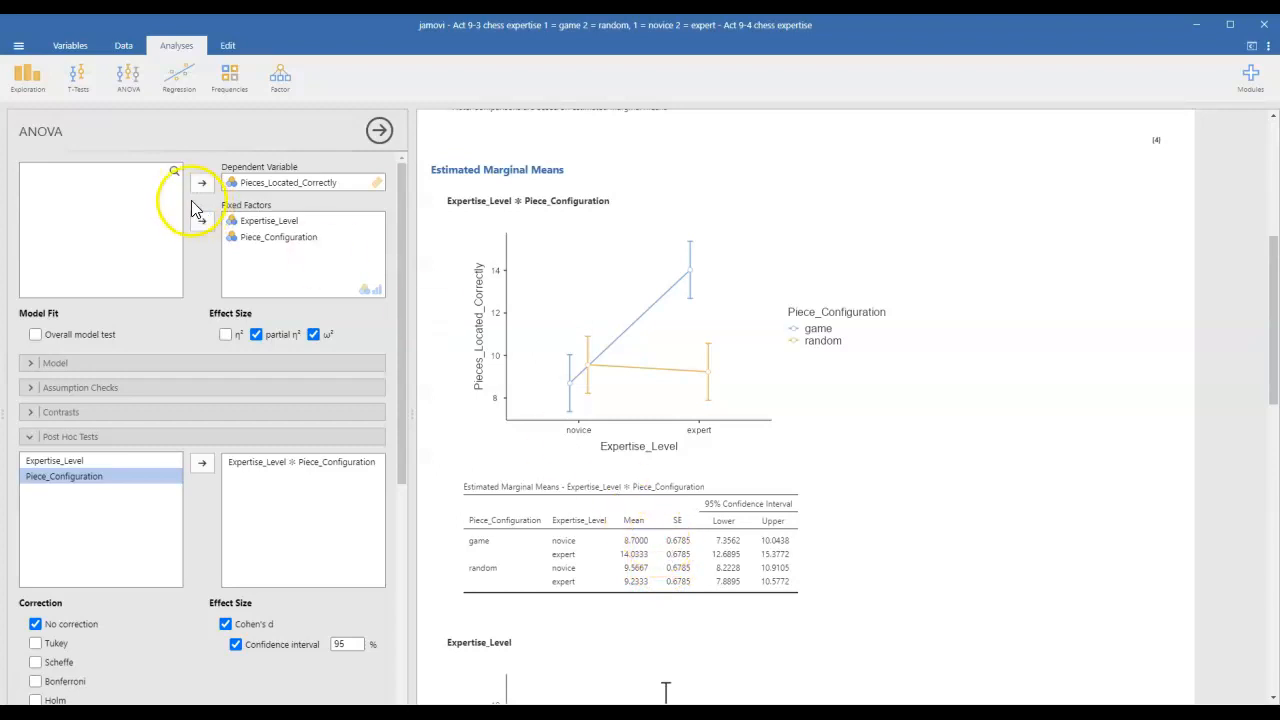
left_click(27, 74)
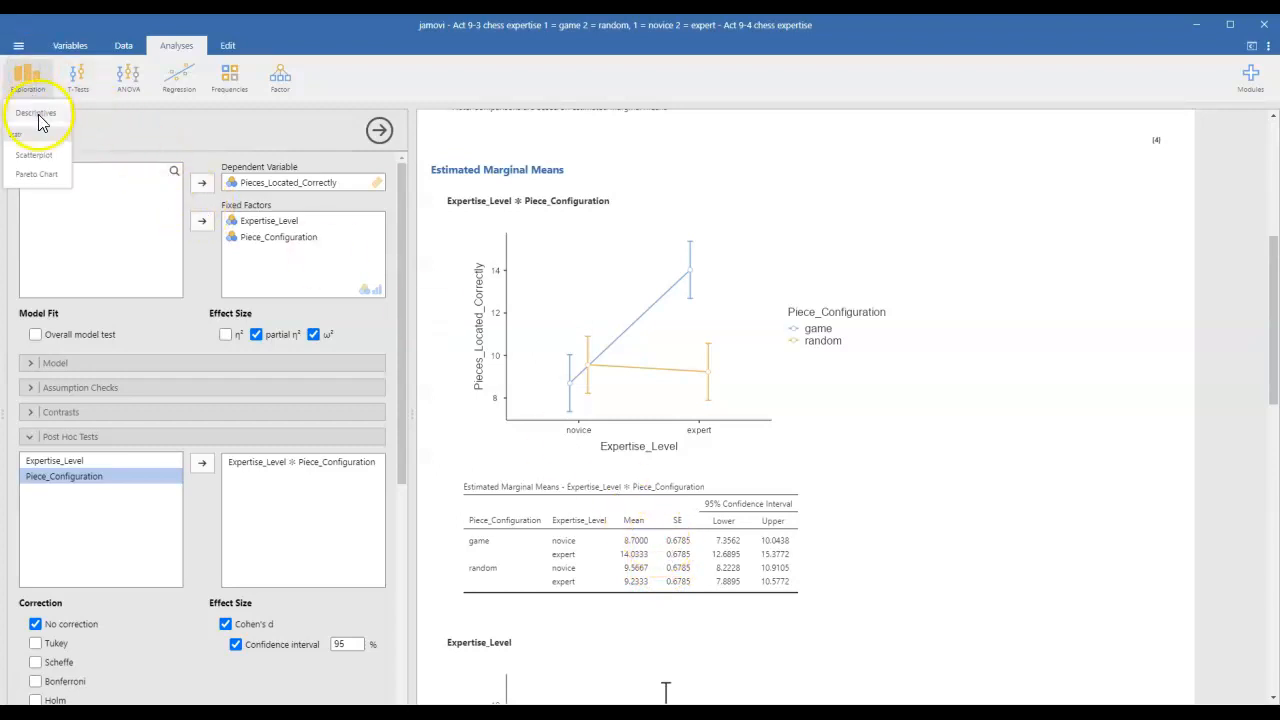
left_click(38, 114)
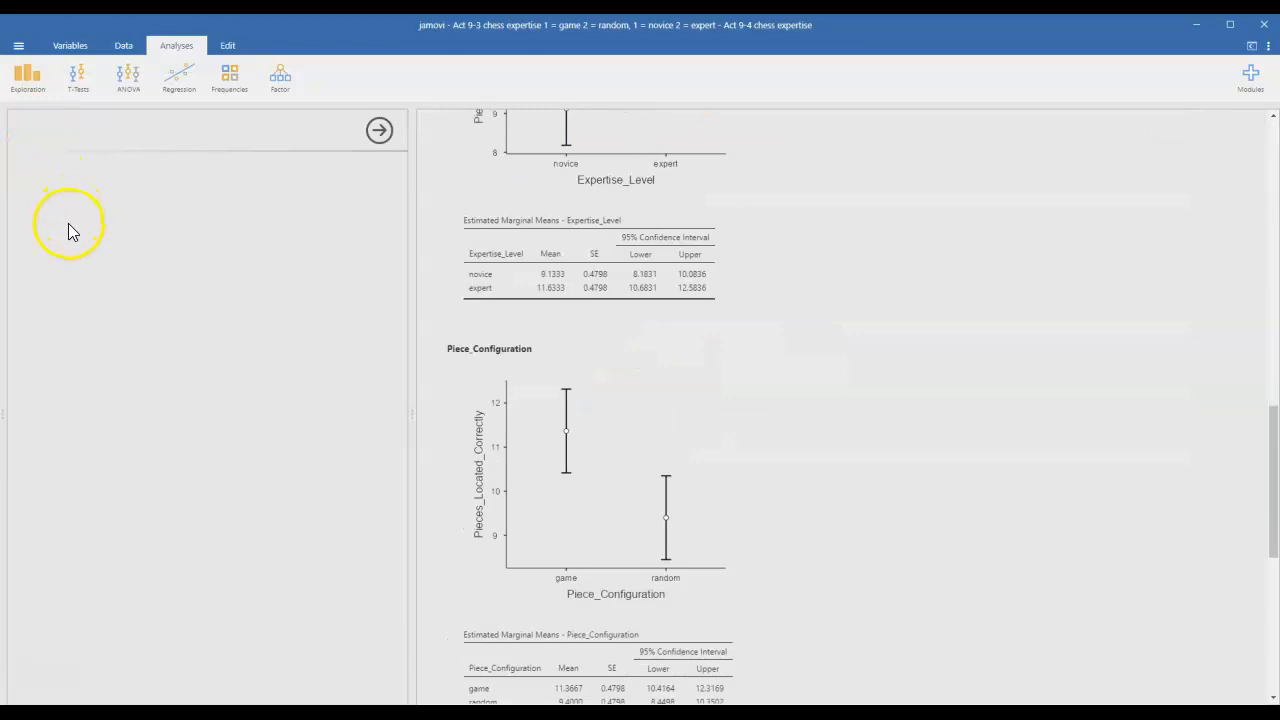
left_click(87, 206)
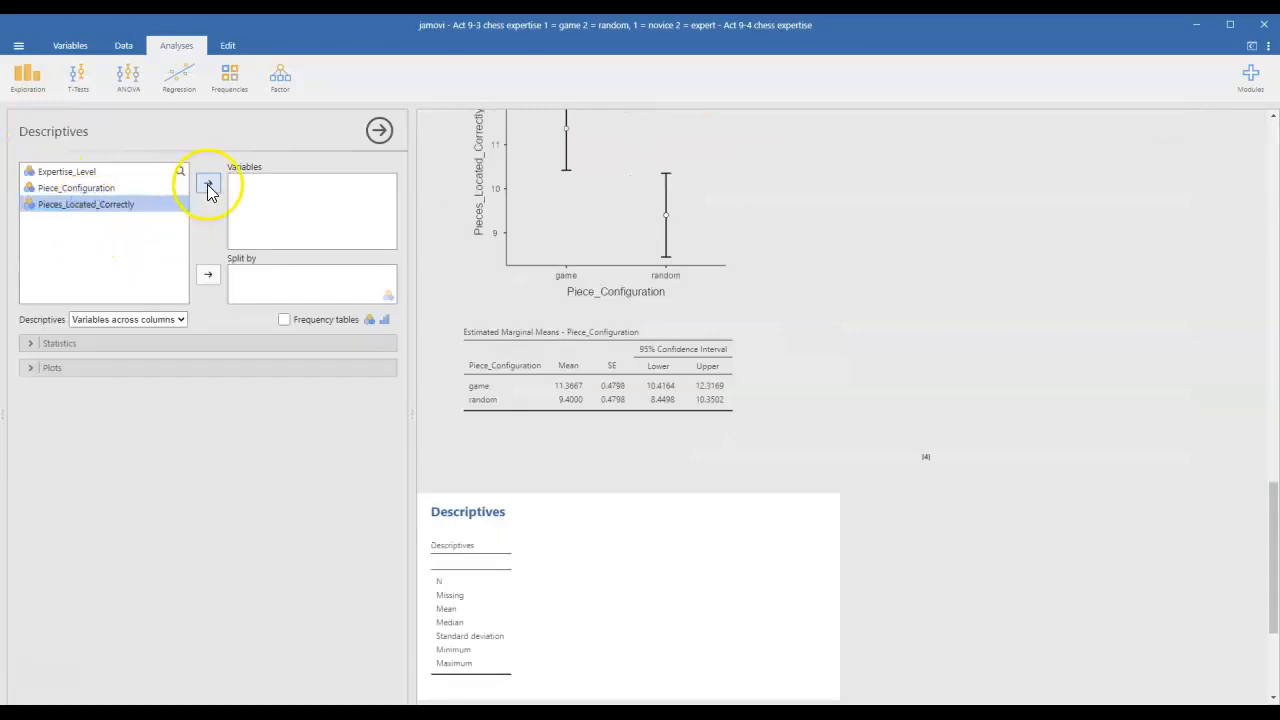
left_click(208, 185)
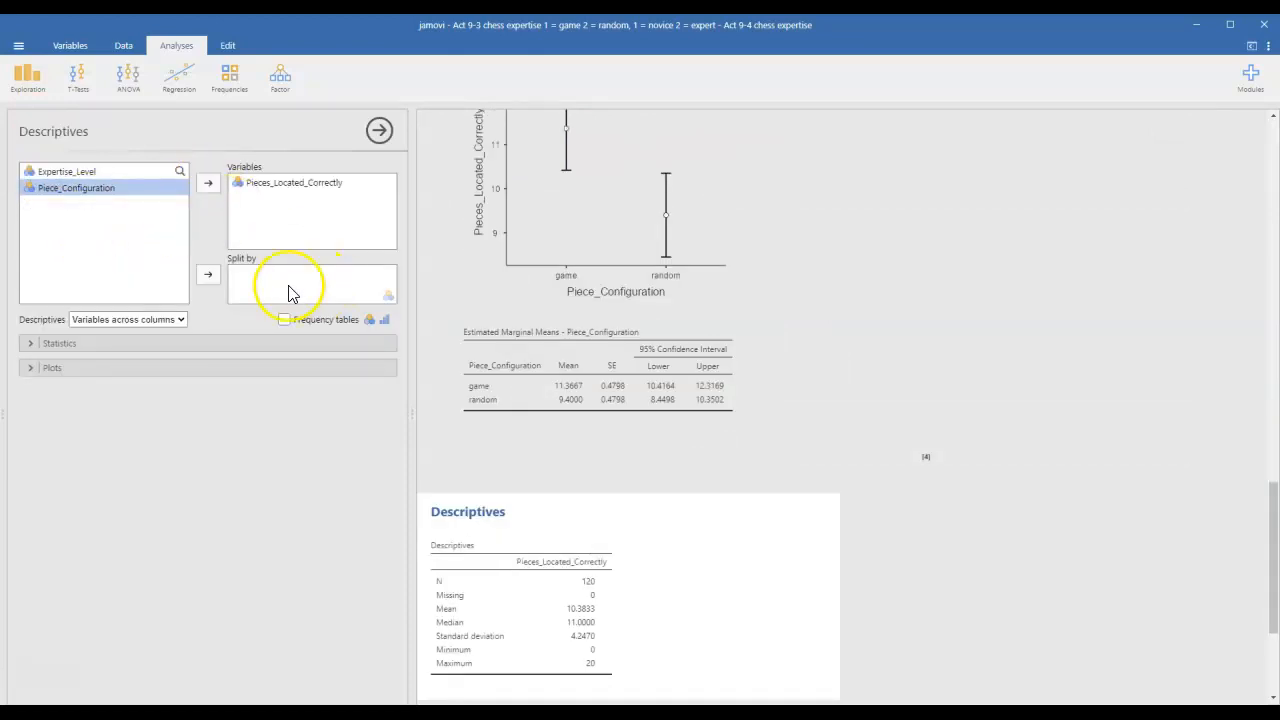
left_click(100, 172)
left_click(210, 276)
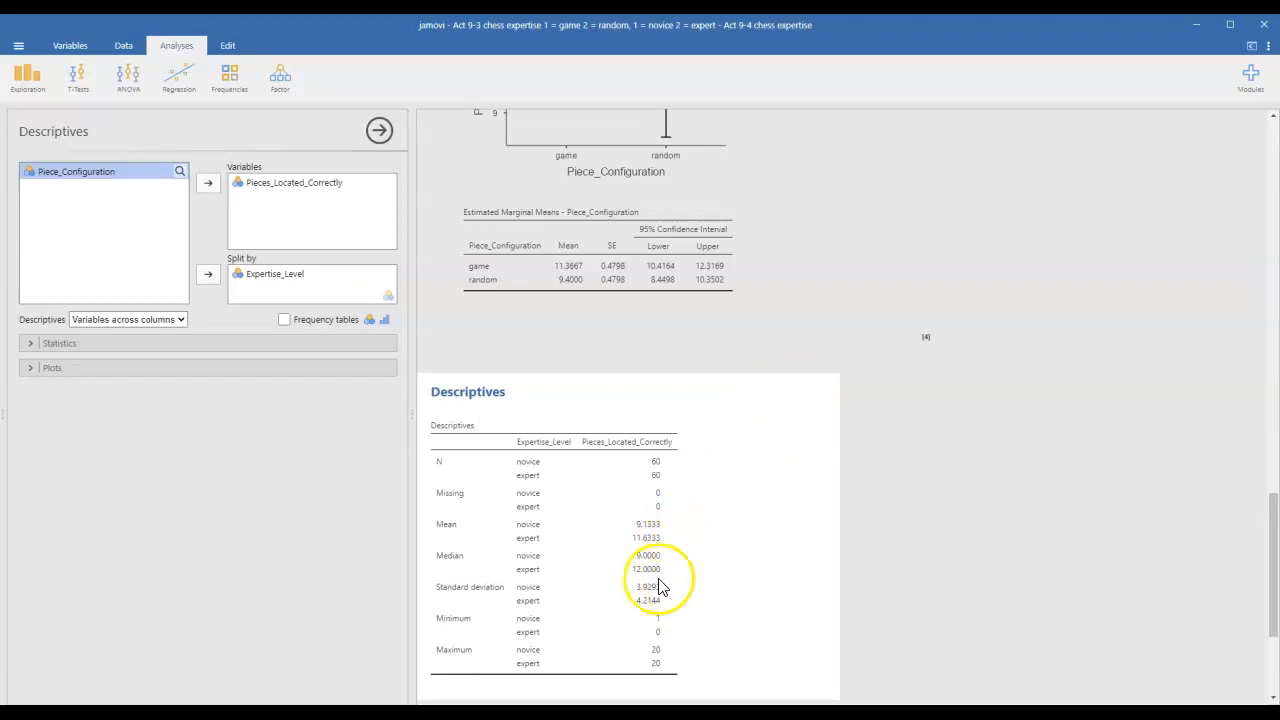
Replace Expertise_Level with Piece_Configuration as the descriptives' split variable, and add Expertise_Level back as the second split variable.
left_click(255, 274)
left_click(205, 277)
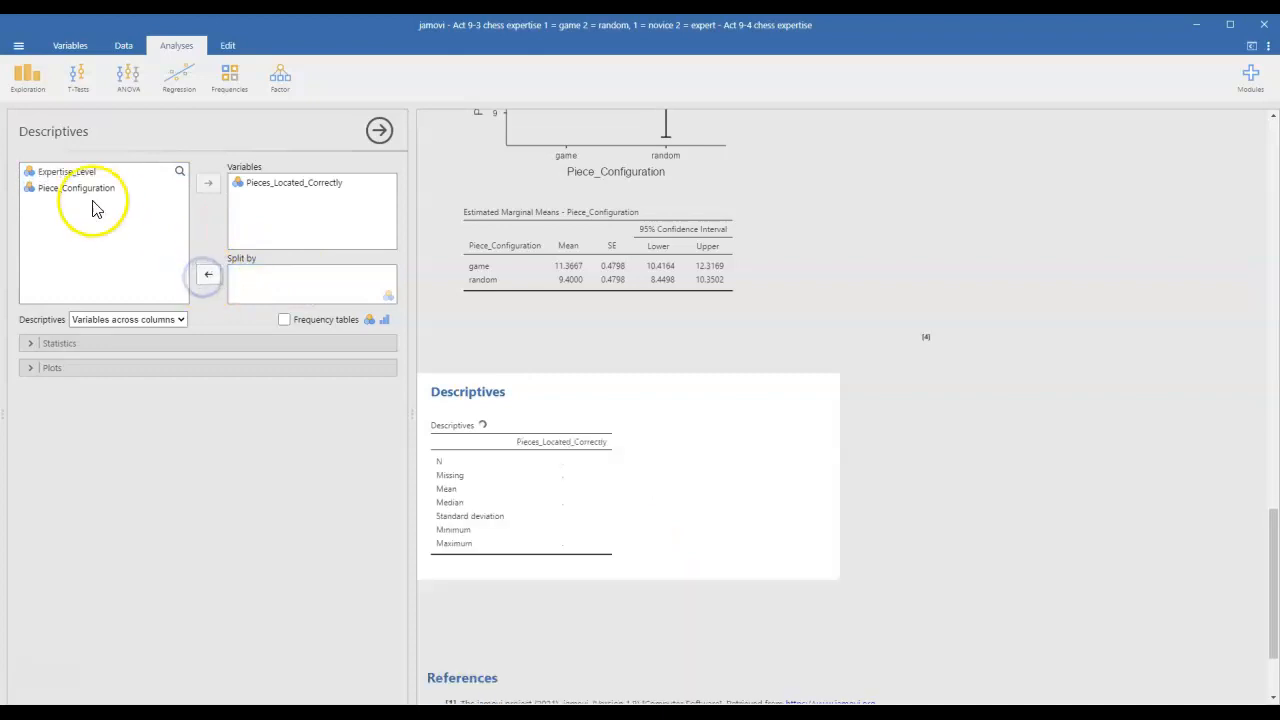
left_click(80, 181)
left_click(207, 274)
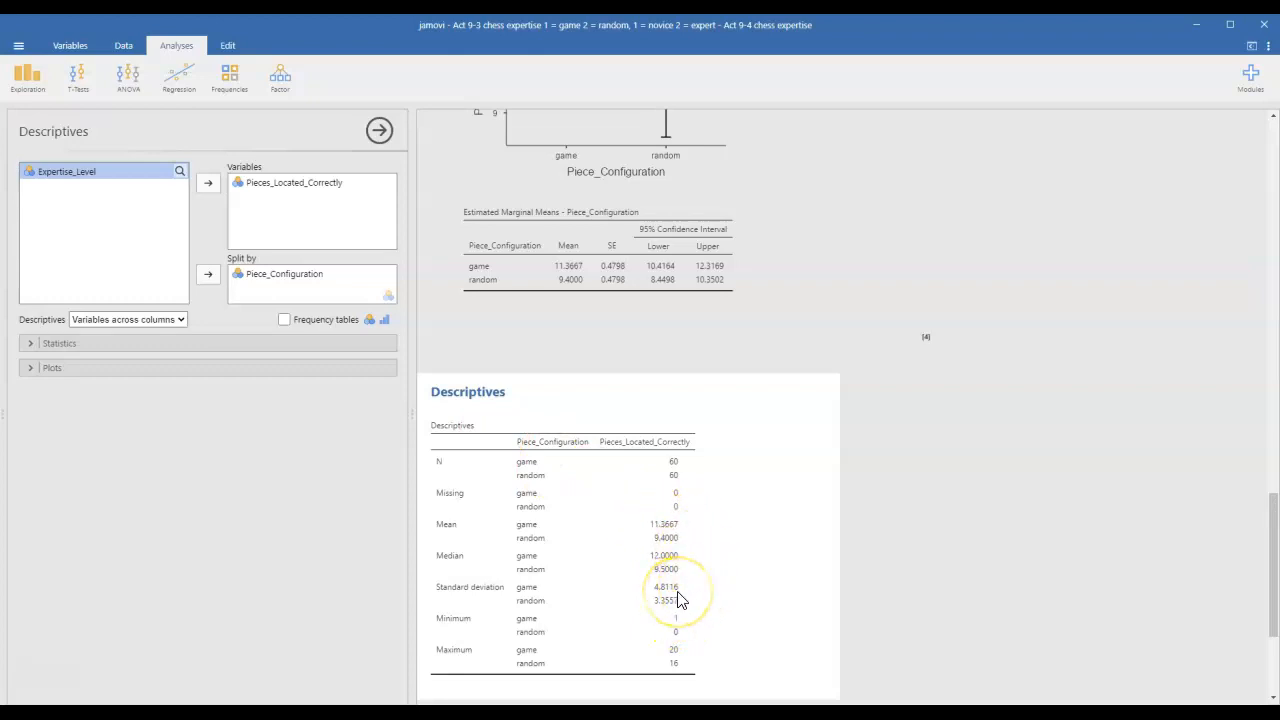
left_click(114, 171)
left_click(208, 274)
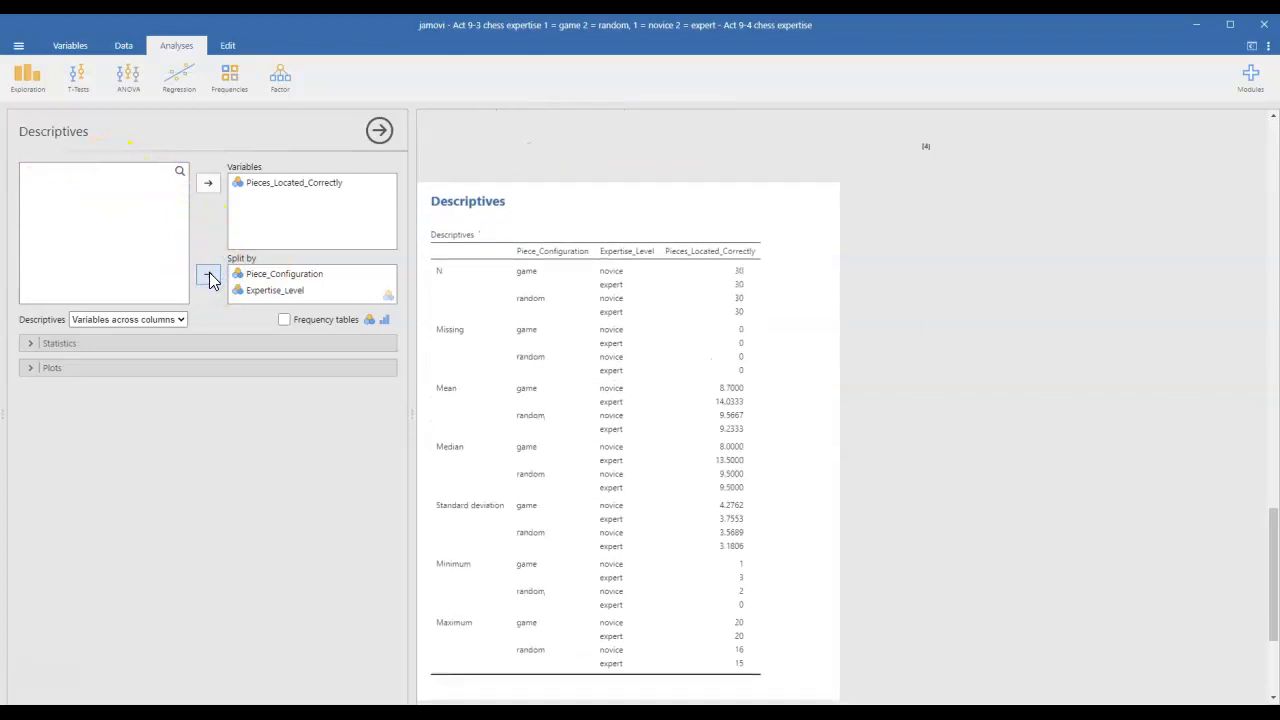